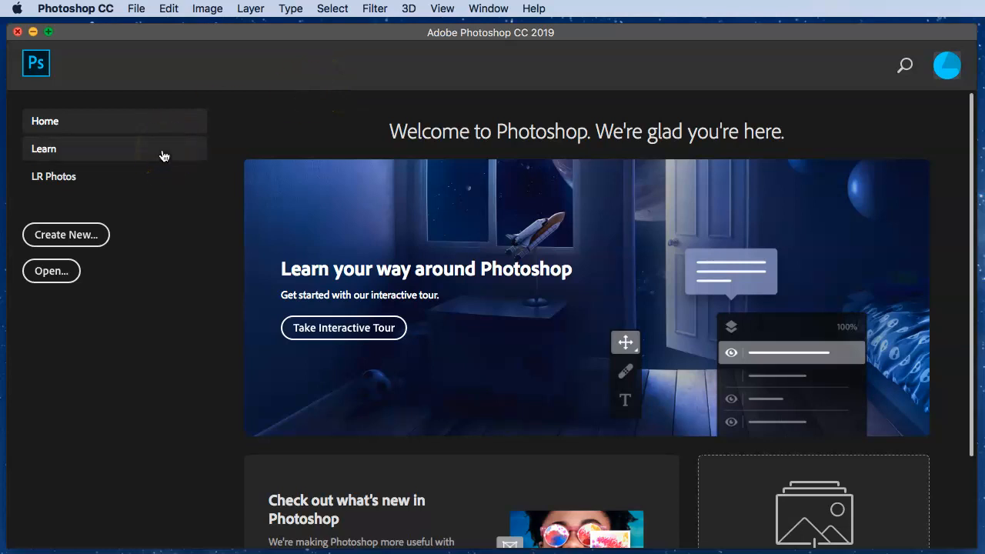
Step: Open the new document settings and go over the width, height and resolution fields
click(132, 8)
click(134, 8)
click(134, 10)
click(141, 28)
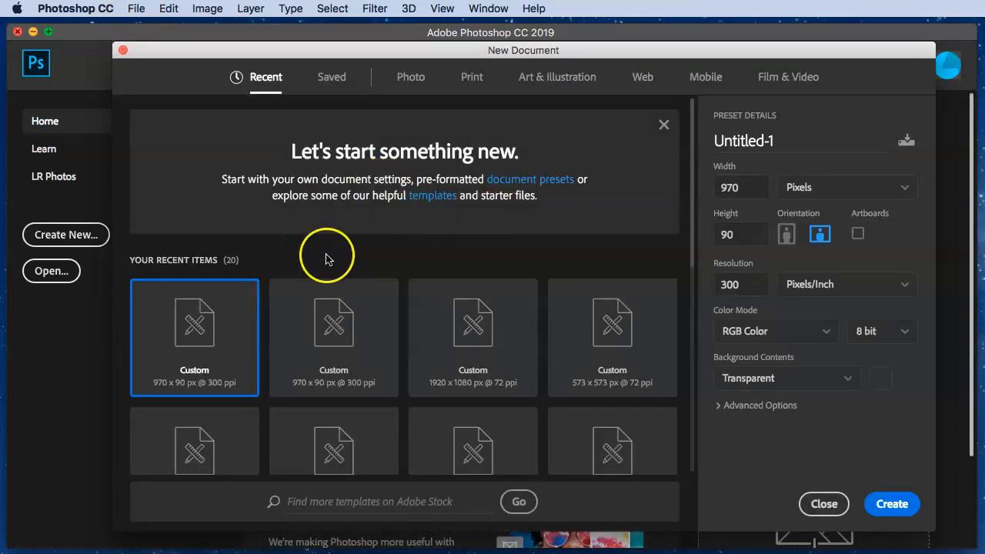
double_click(739, 191)
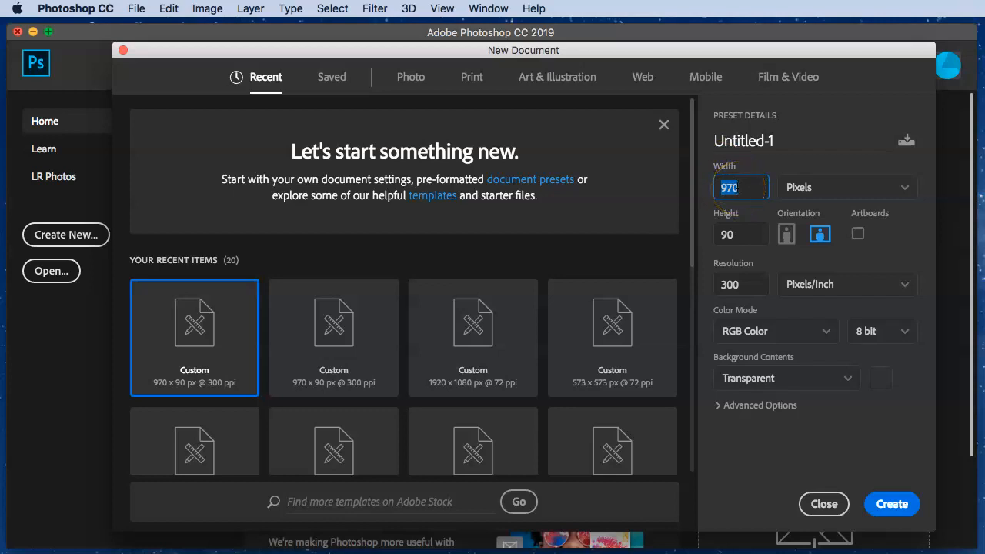
double_click(726, 234)
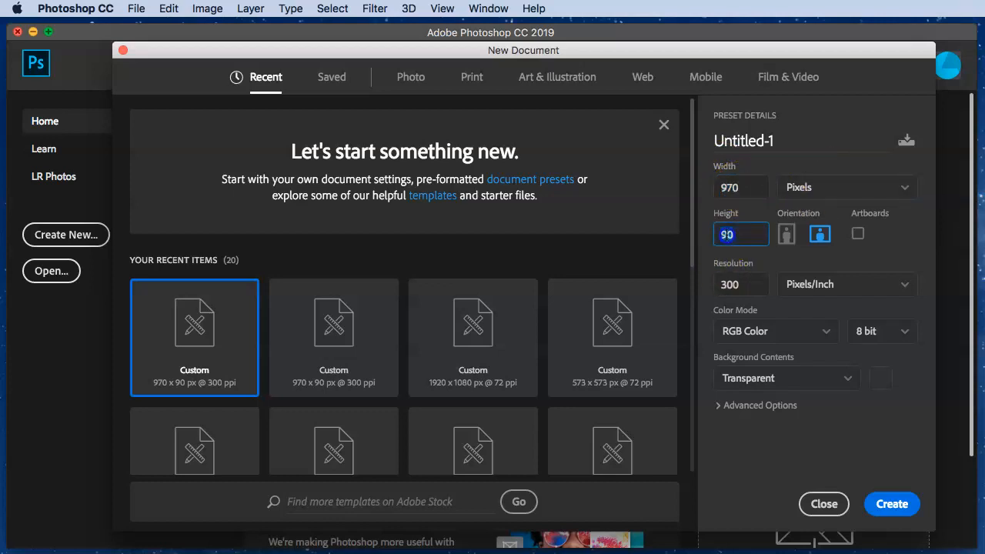
double_click(729, 290)
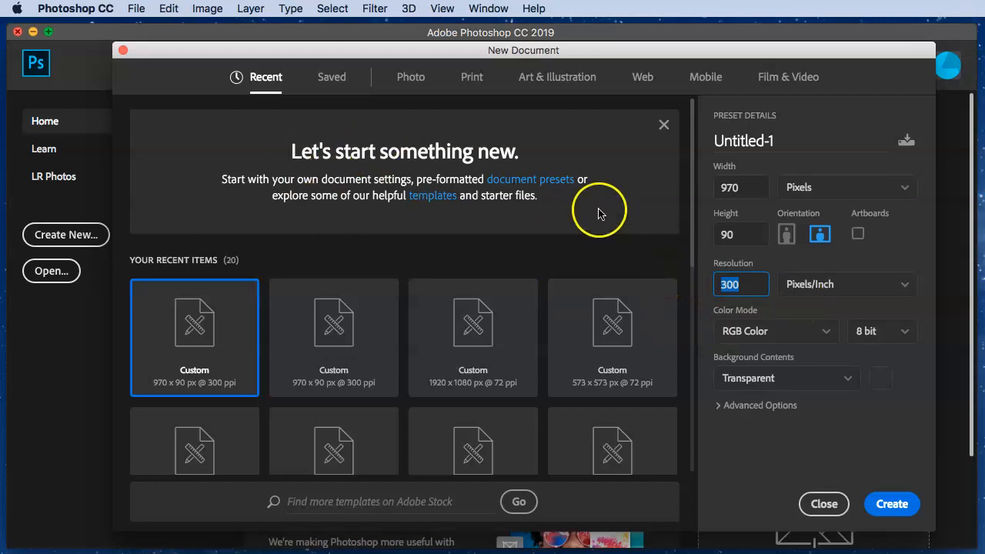
Step: Switch to the Photo presets and set the new document's size to 970 by 90 pixels
click(406, 85)
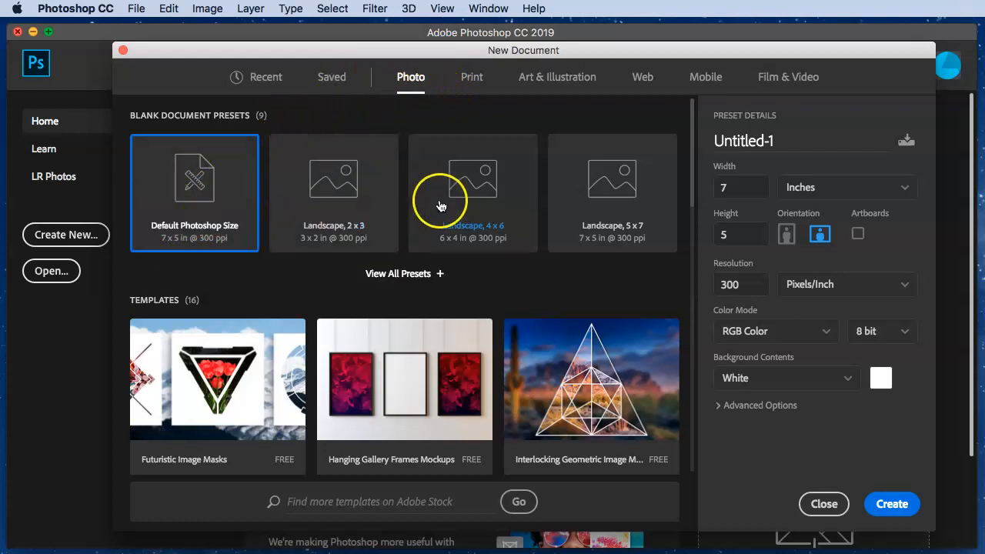
click(820, 192)
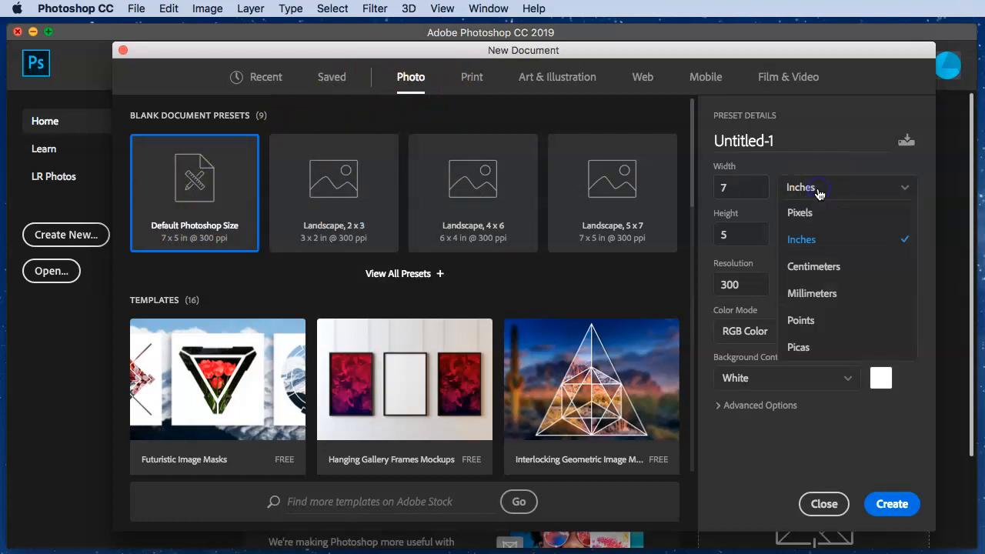
click(820, 213)
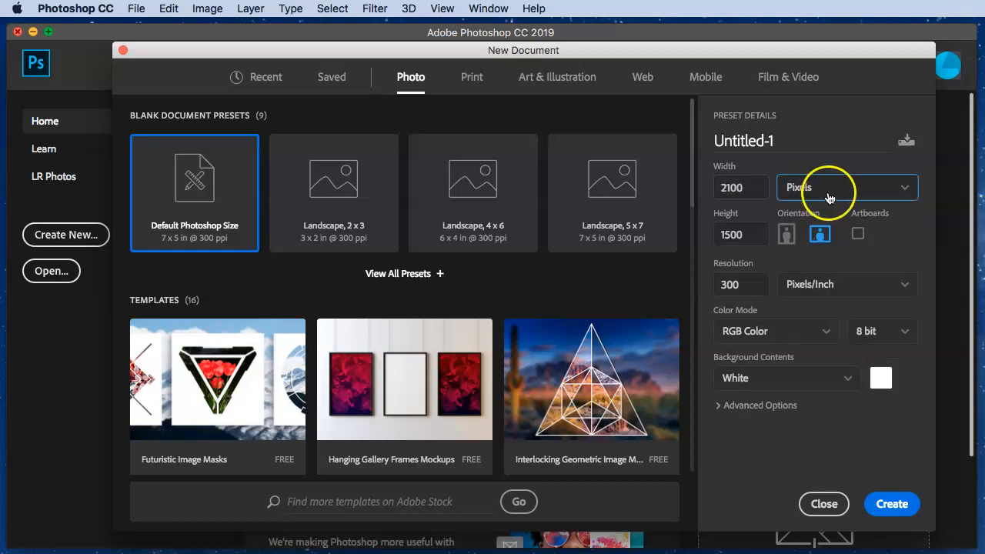
click(748, 192)
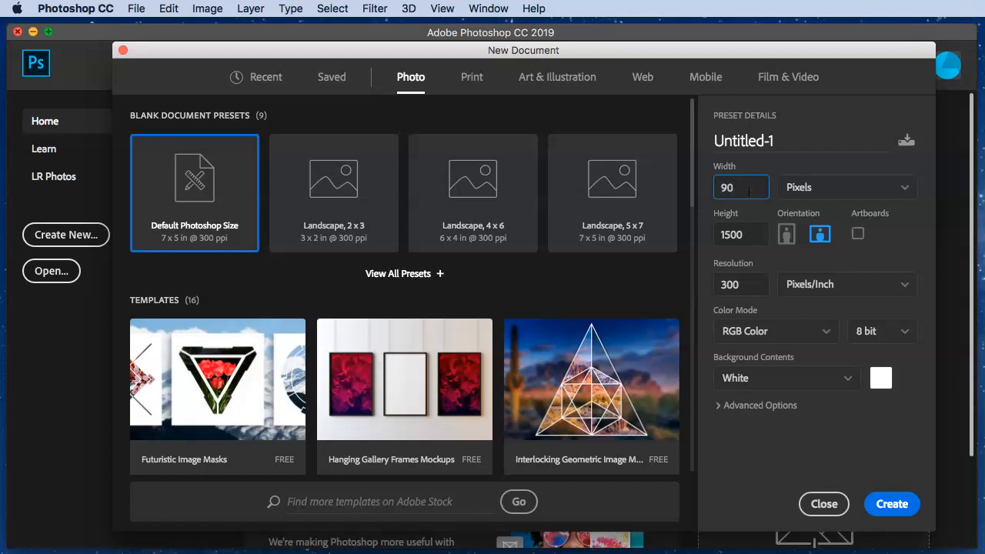
text(970)
click(736, 234)
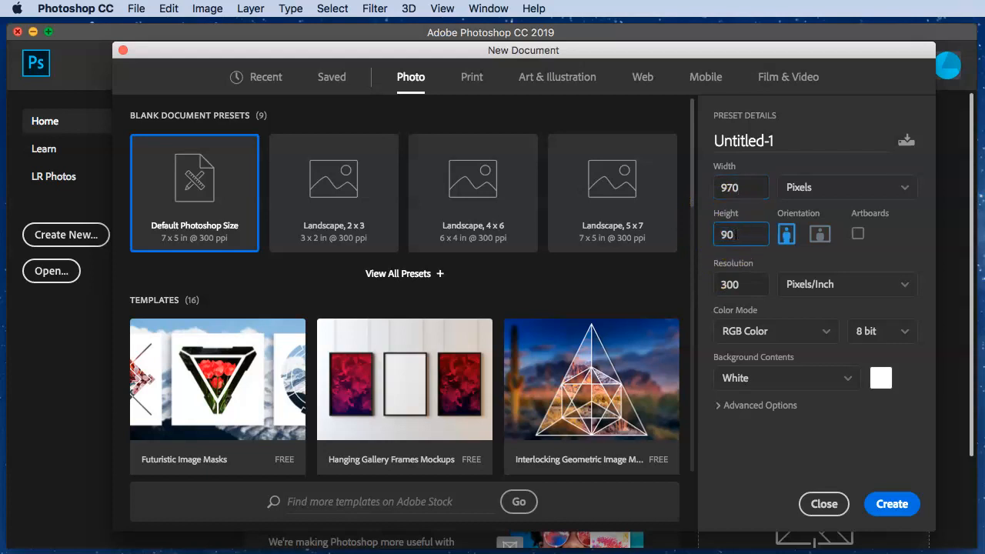
text(90)
Step: Set the background contents to Transparent and create the document
click(753, 284)
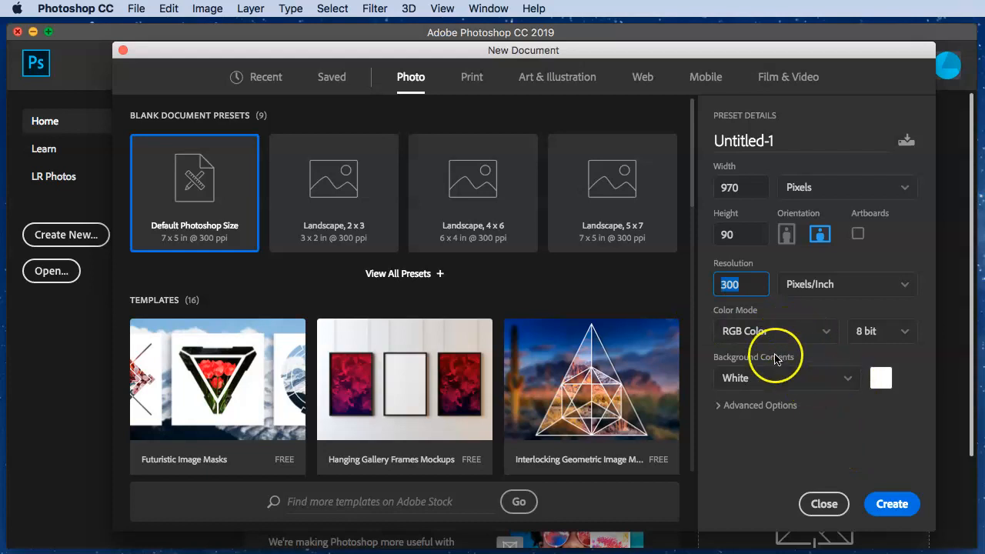
click(846, 379)
scroll(779, 433, down, 2)
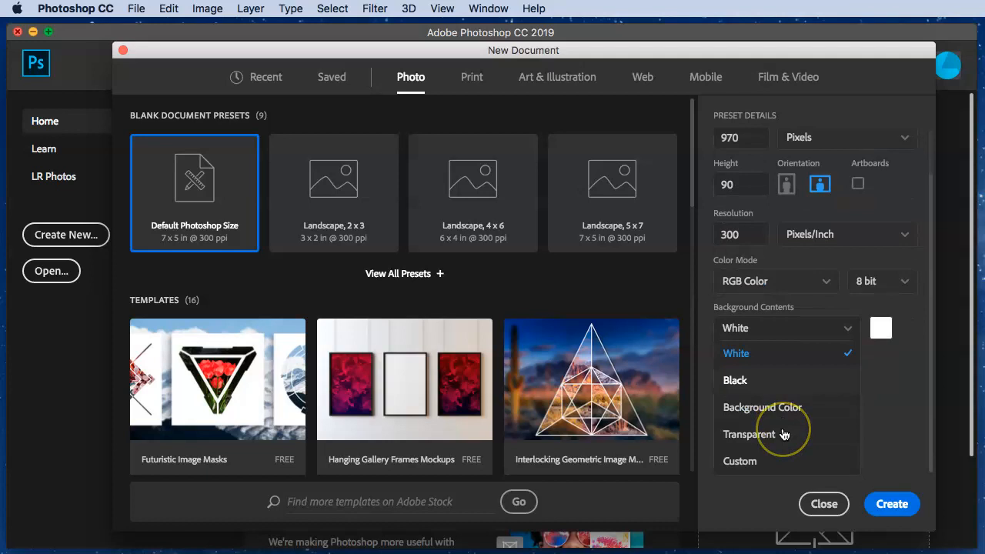
click(783, 435)
click(907, 504)
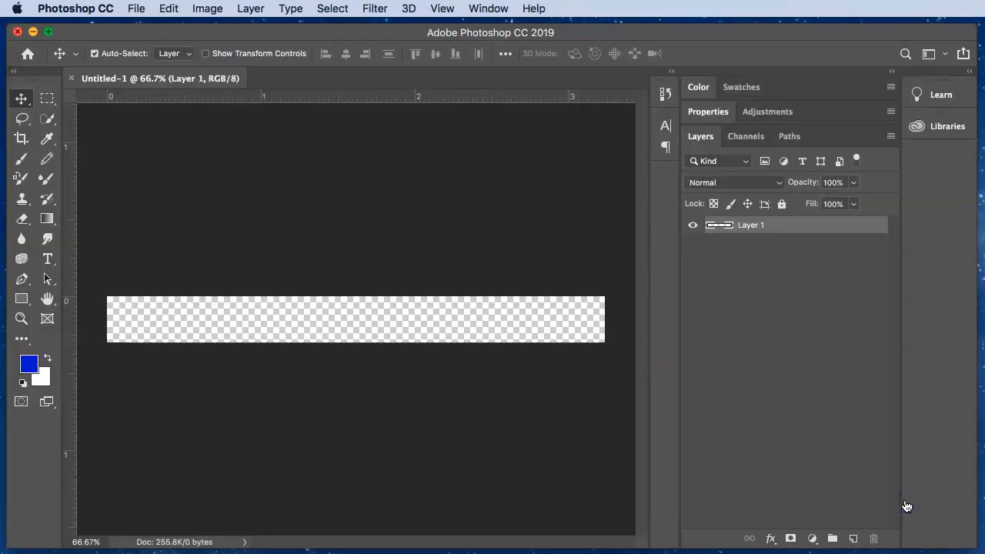
Step: Rename the only layer as bgcolor
click(510, 275)
double_click(753, 224)
key(Return)
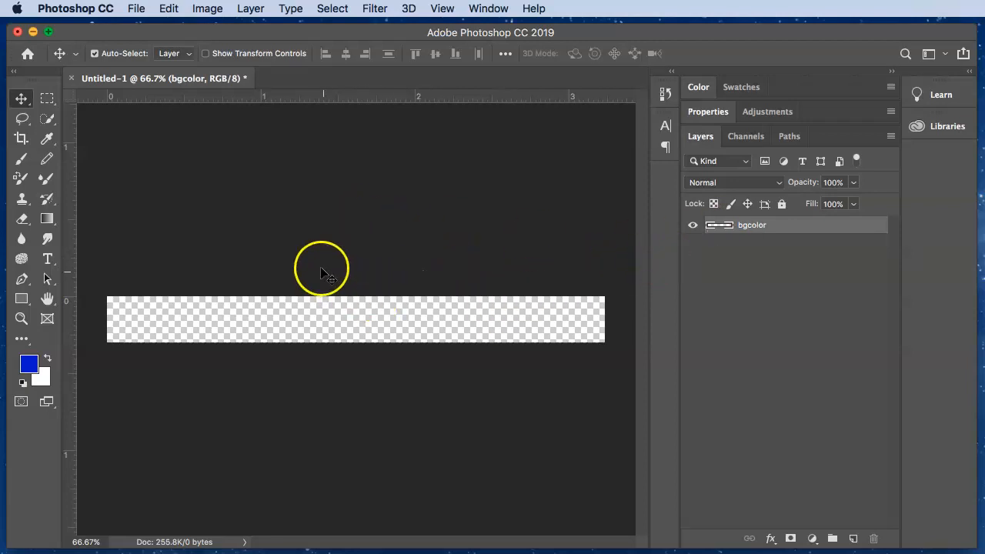
Step: Fill the bgcolor layer with a custom light green color, #9cf28d
click(170, 9)
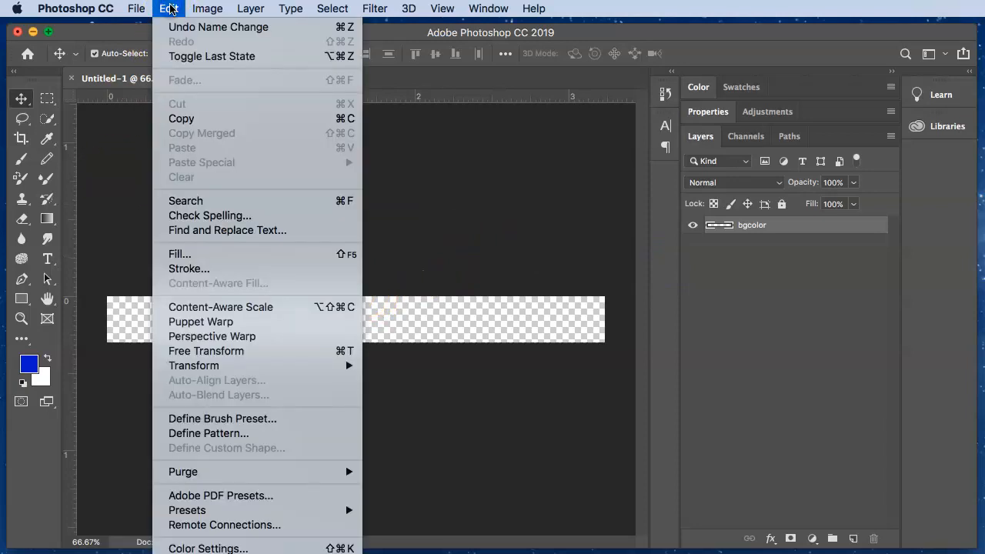
click(212, 254)
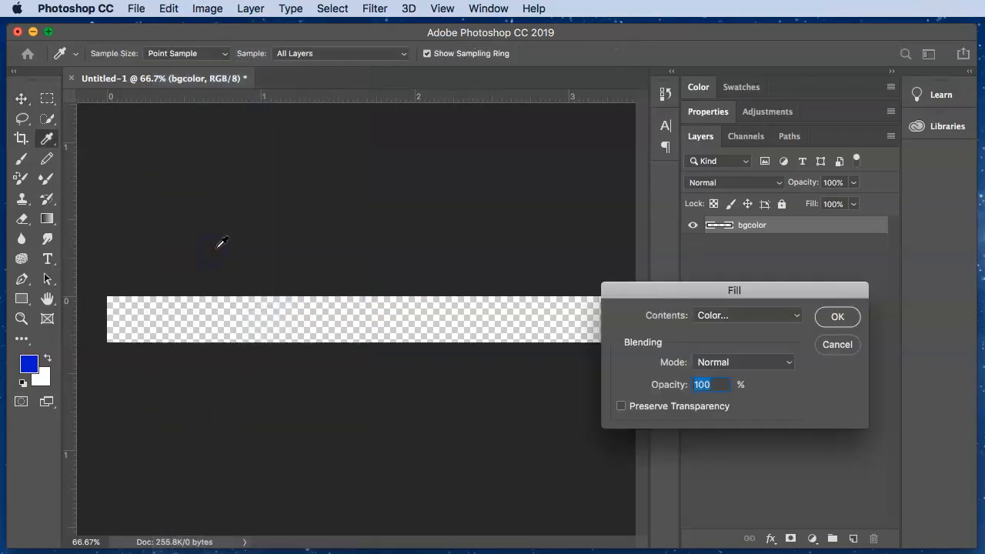
click(772, 314)
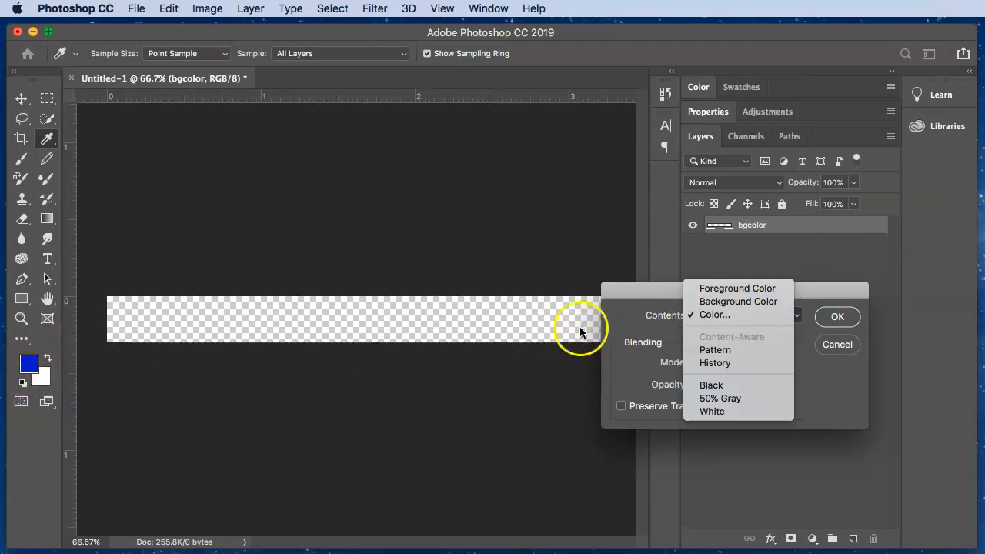
click(722, 317)
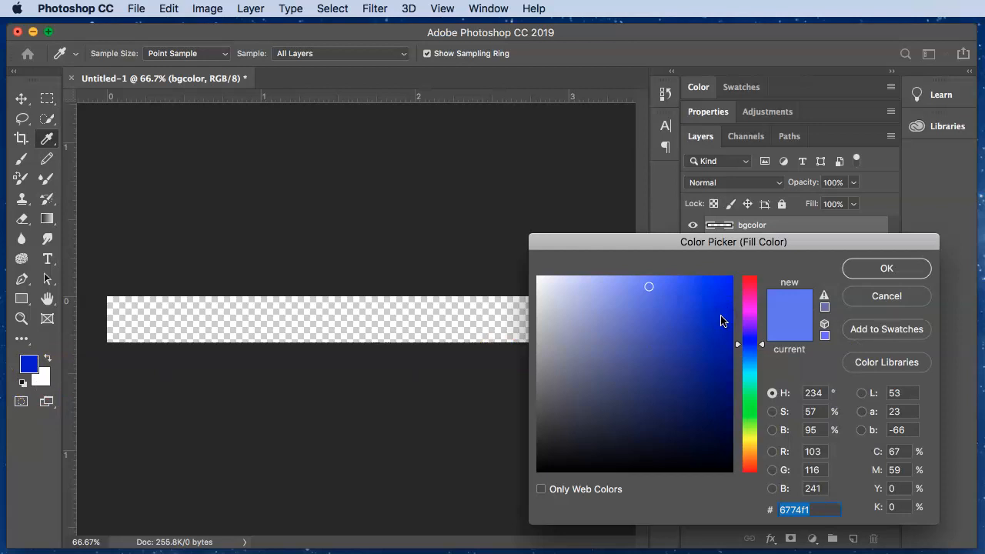
click(702, 313)
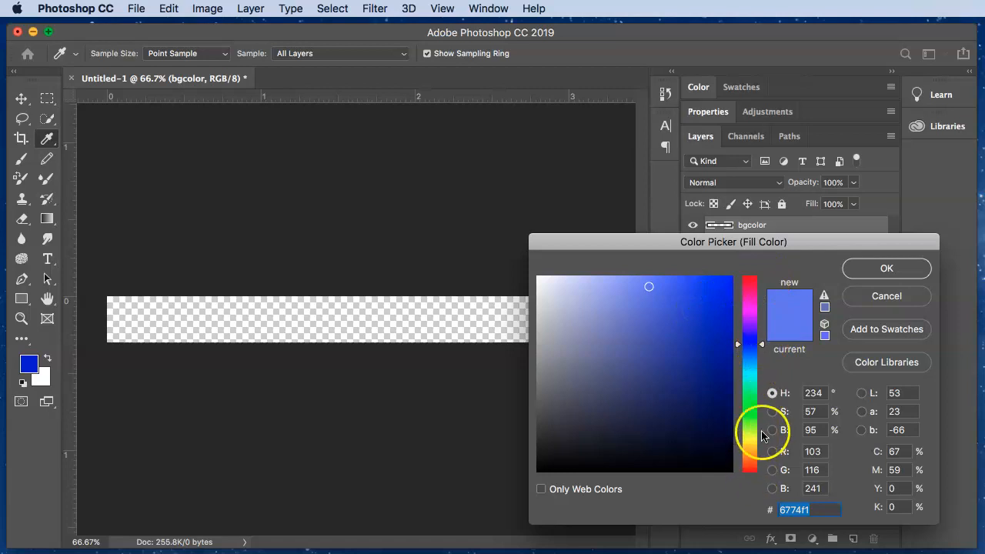
drag(757, 341, 762, 413)
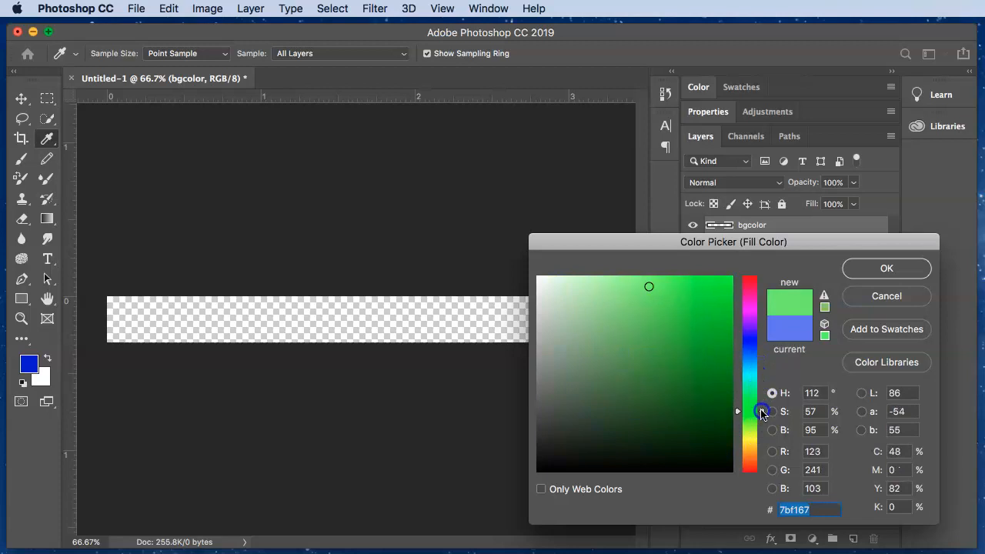
drag(644, 287, 620, 287)
click(642, 287)
click(619, 286)
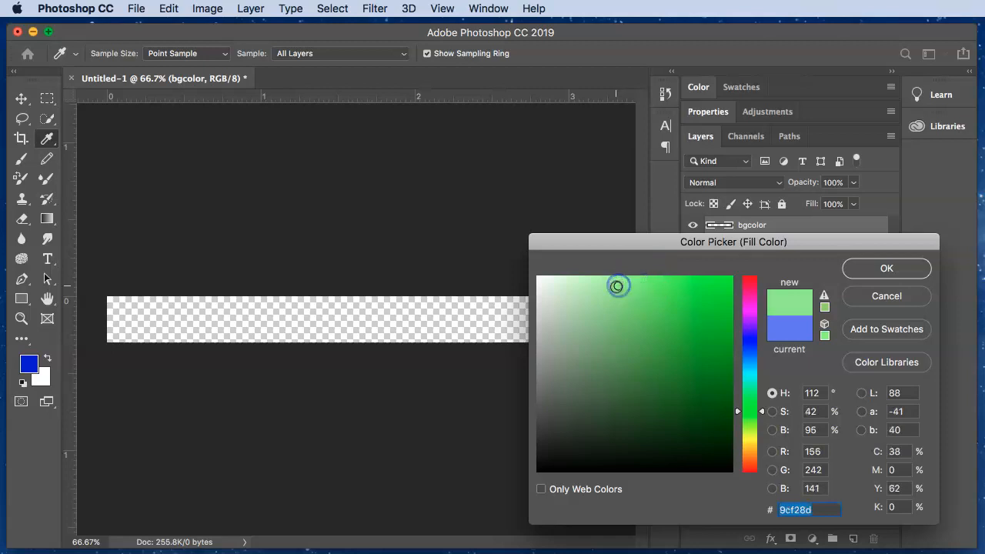
click(884, 273)
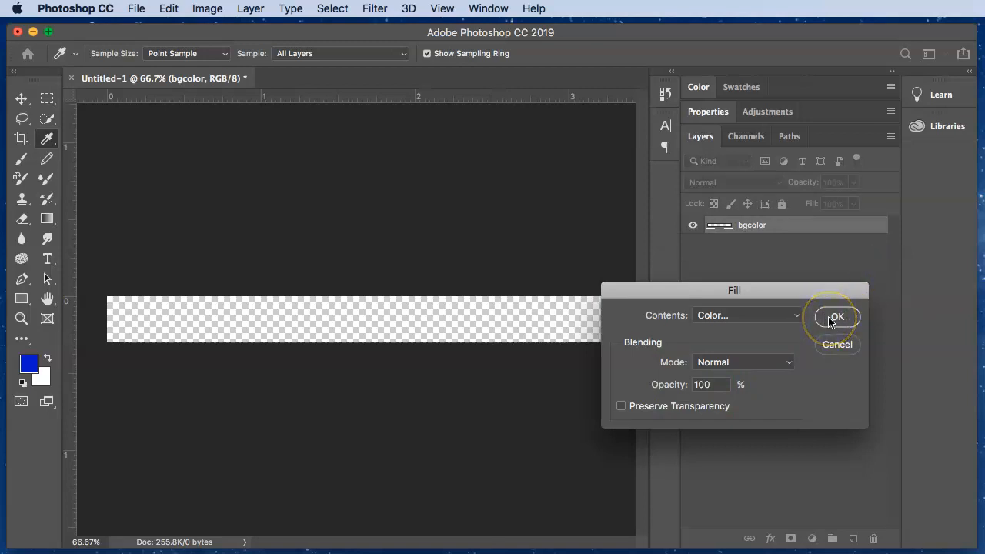
click(836, 317)
key(v)
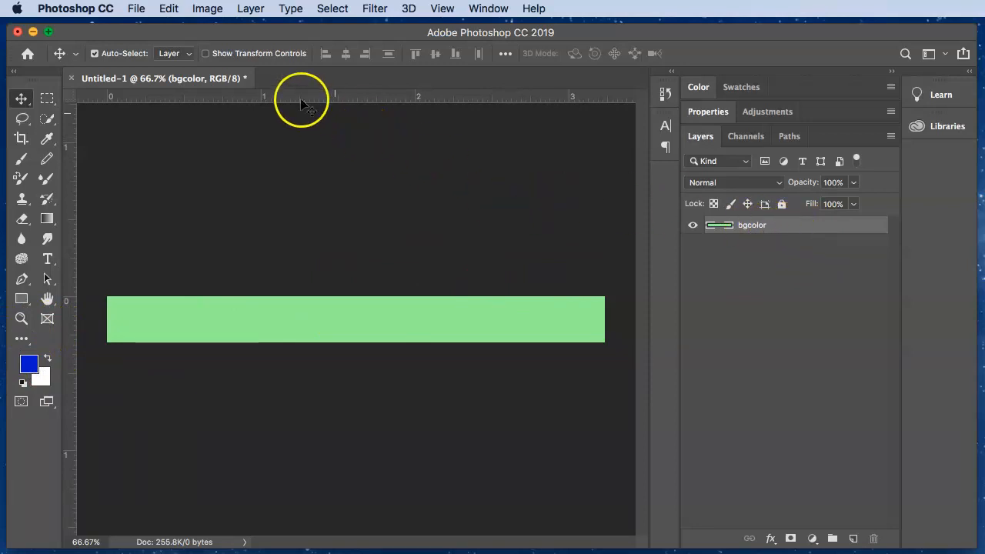
Step: Start saving the document and choose the psd files folder on the Desktop as its location
click(135, 9)
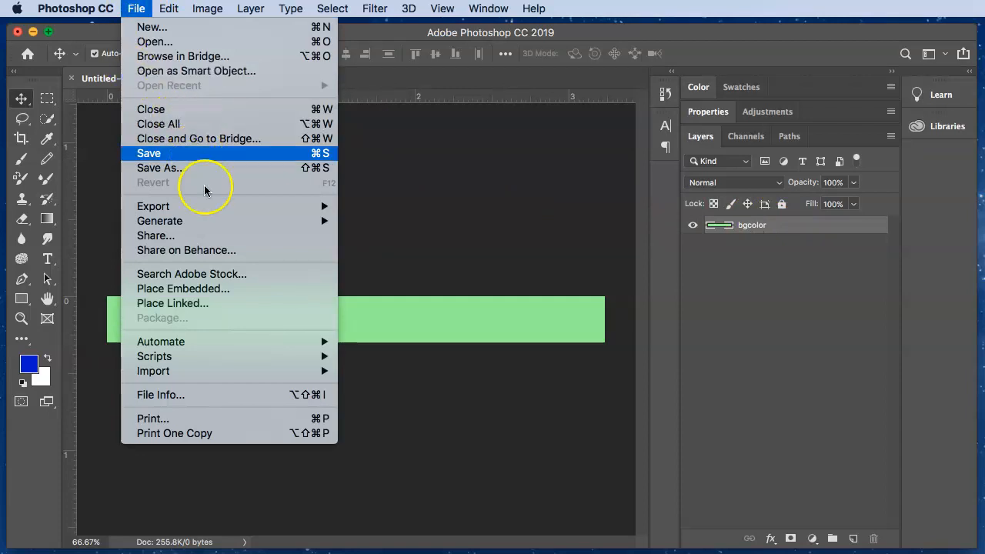
click(196, 158)
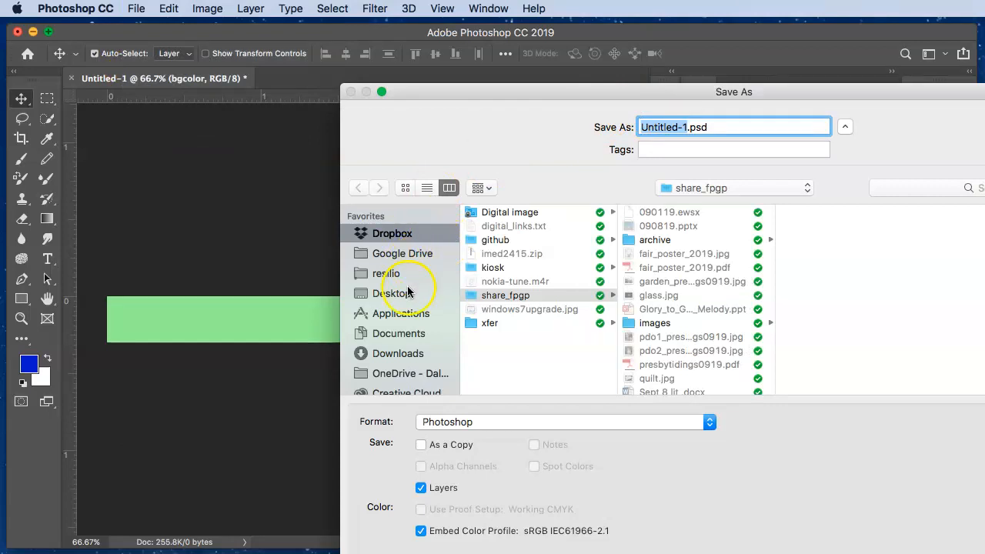
click(392, 293)
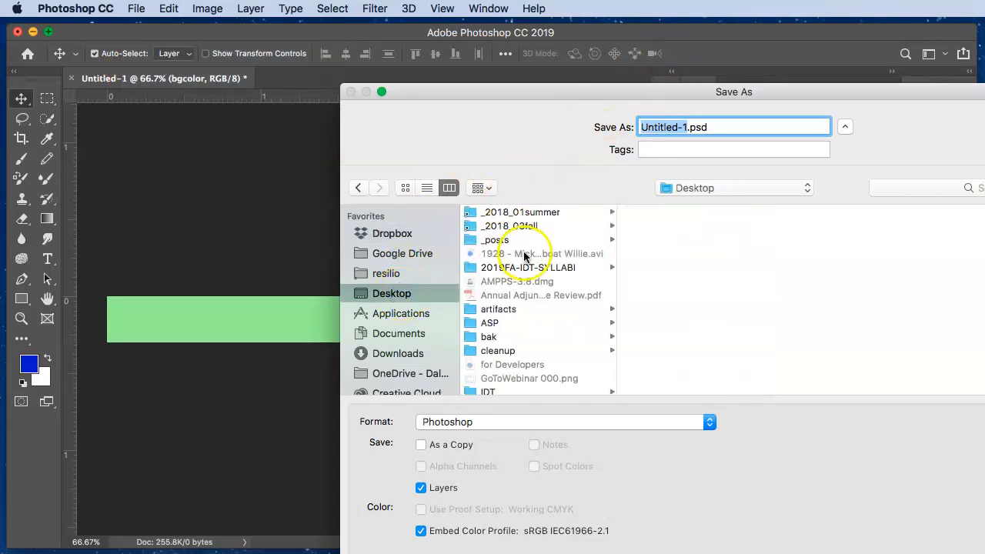
drag(635, 90, 449, 49)
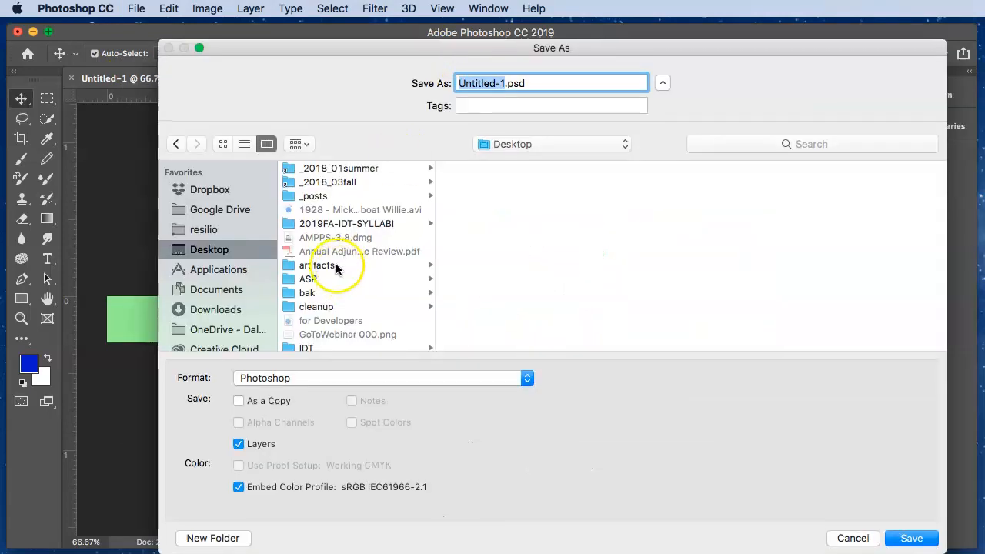
scroll(318, 289, down, 15)
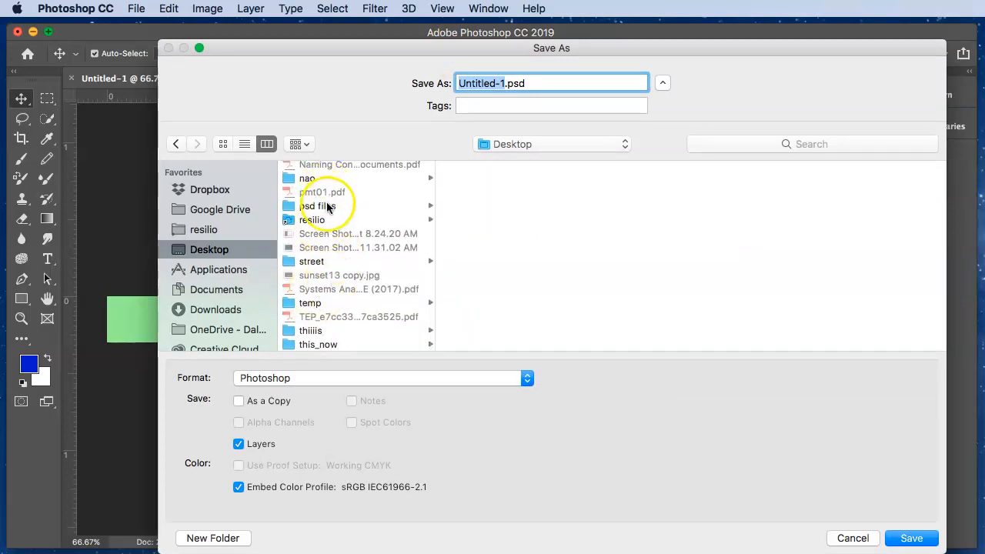
click(327, 207)
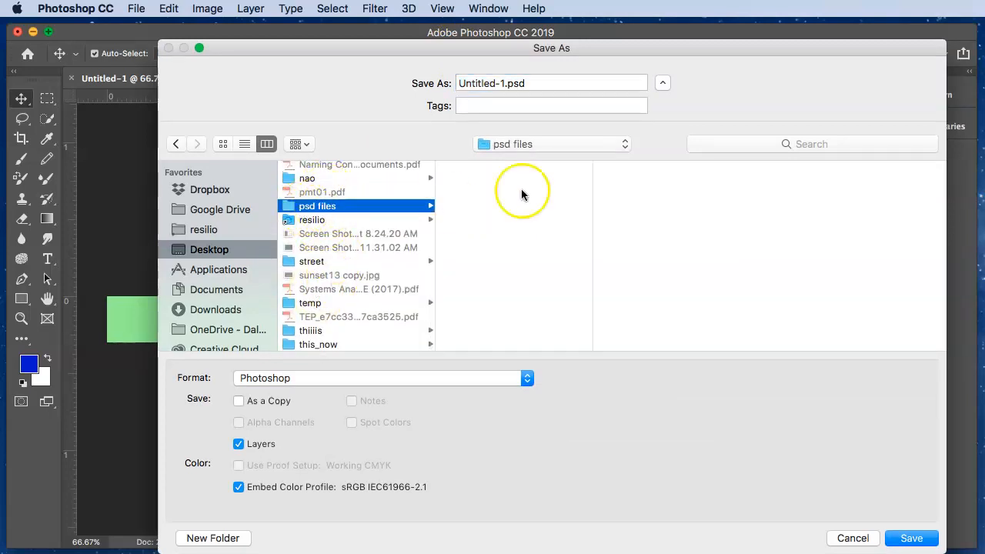
Step: Name the file myBanner.psd and save it in Photoshop format with Maximize Compatibility on
double_click(488, 82)
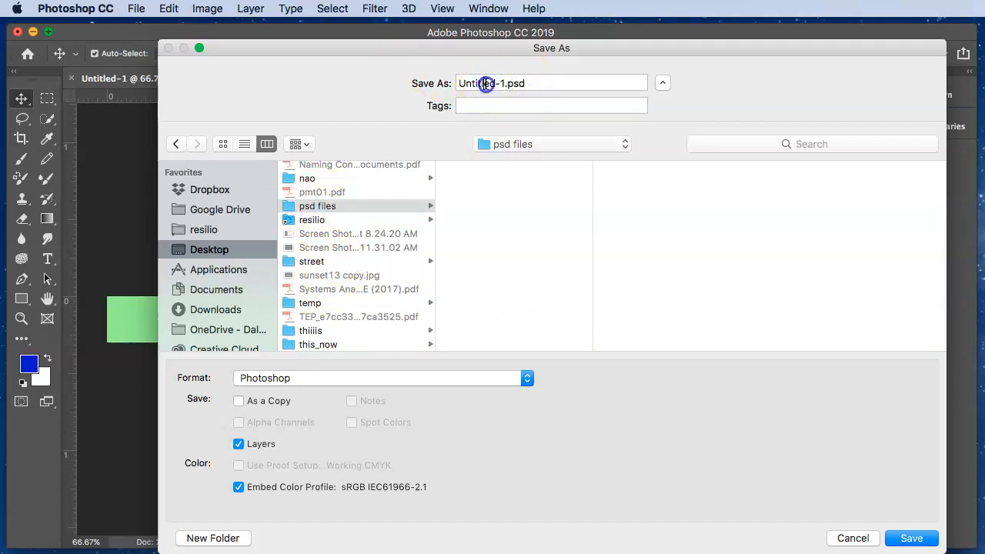
key(BackSpace)
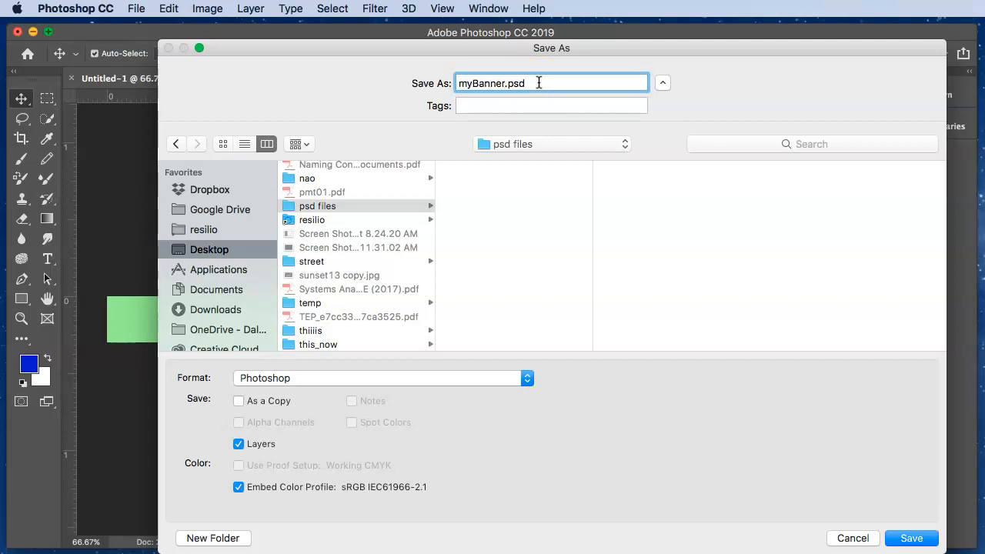
key(Return)
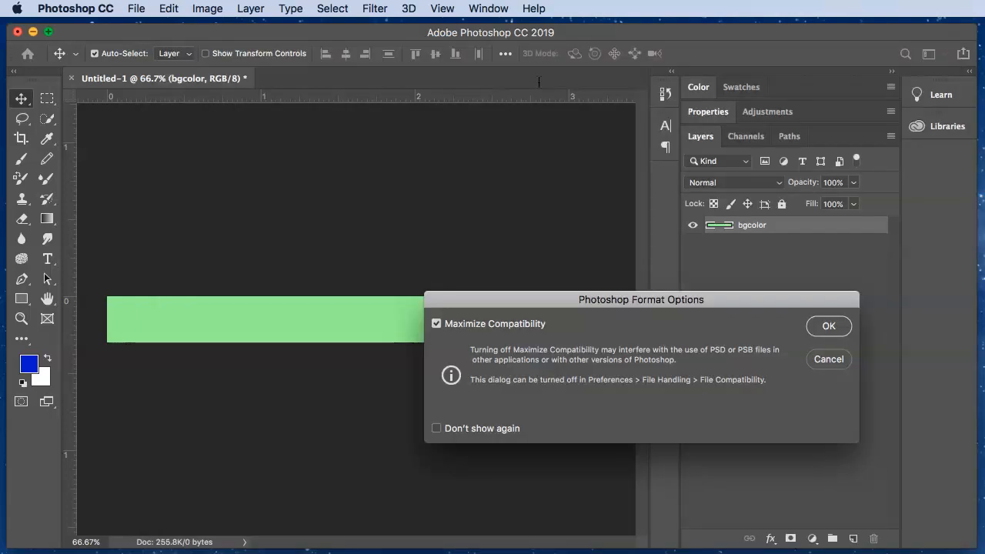
click(833, 326)
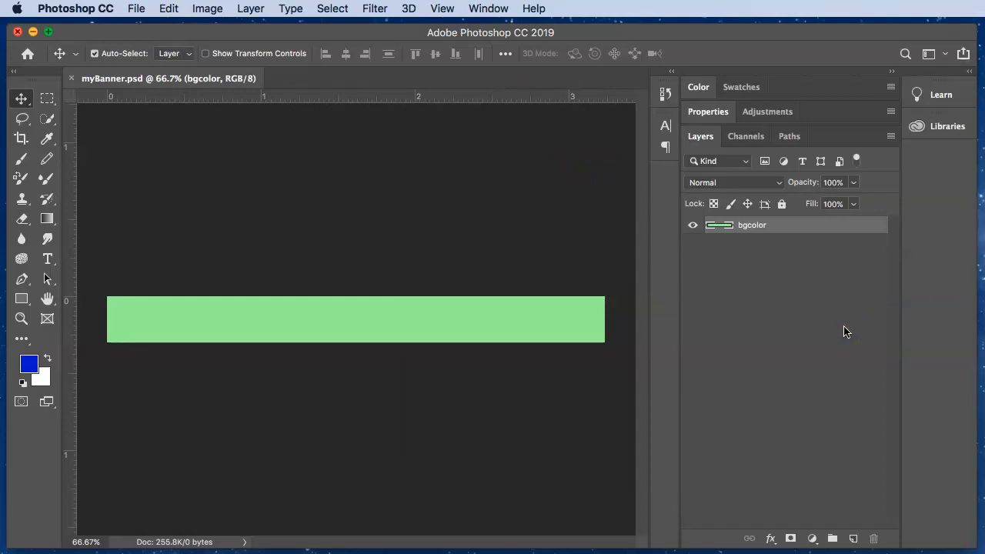
click(768, 346)
click(480, 351)
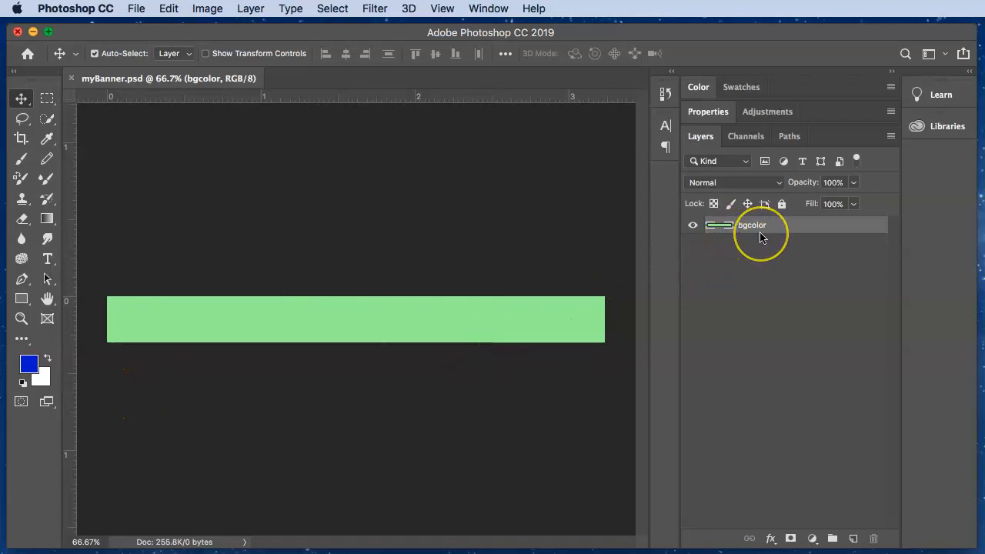
click(819, 233)
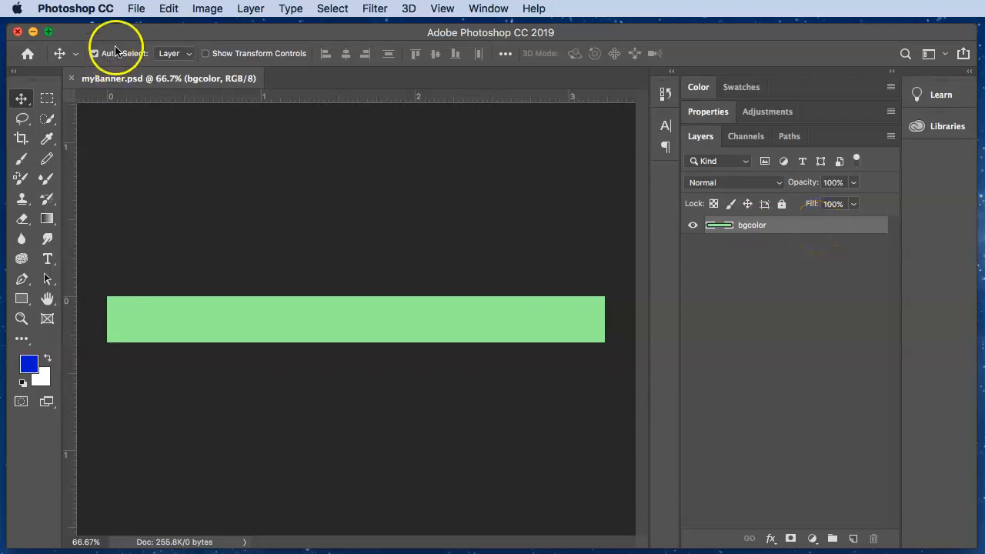
Step: Add a new layer named stroke above the bgcolor layer
click(254, 9)
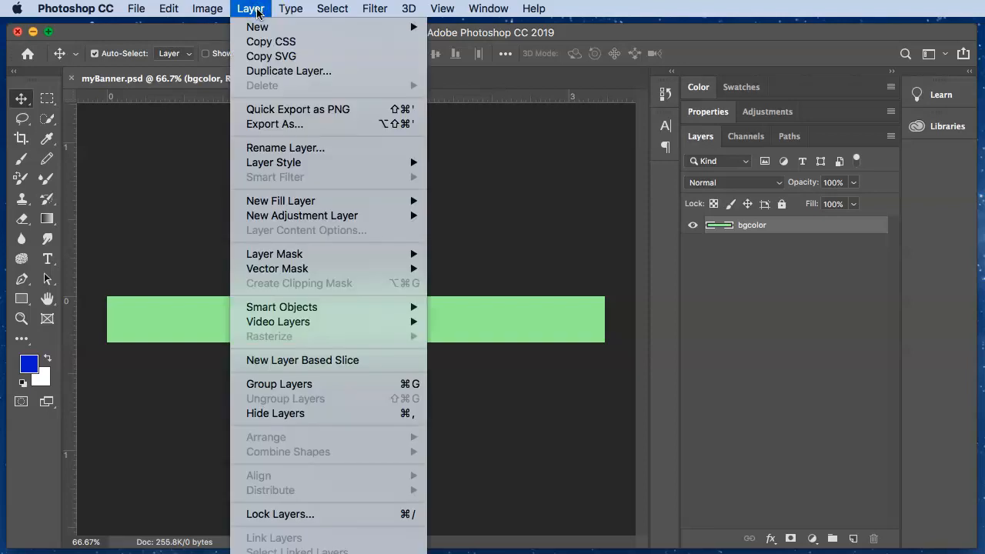
mouse_move(256, 31)
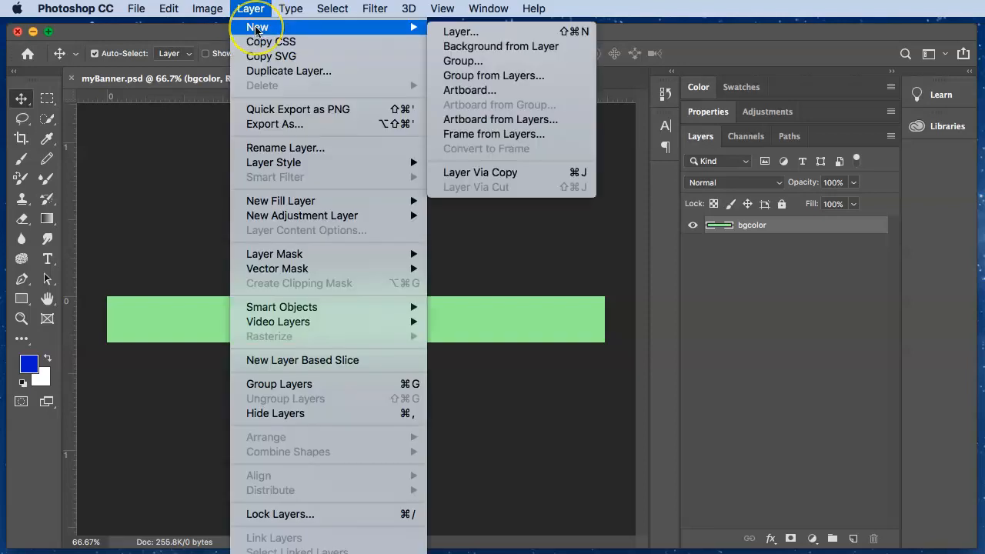
click(459, 34)
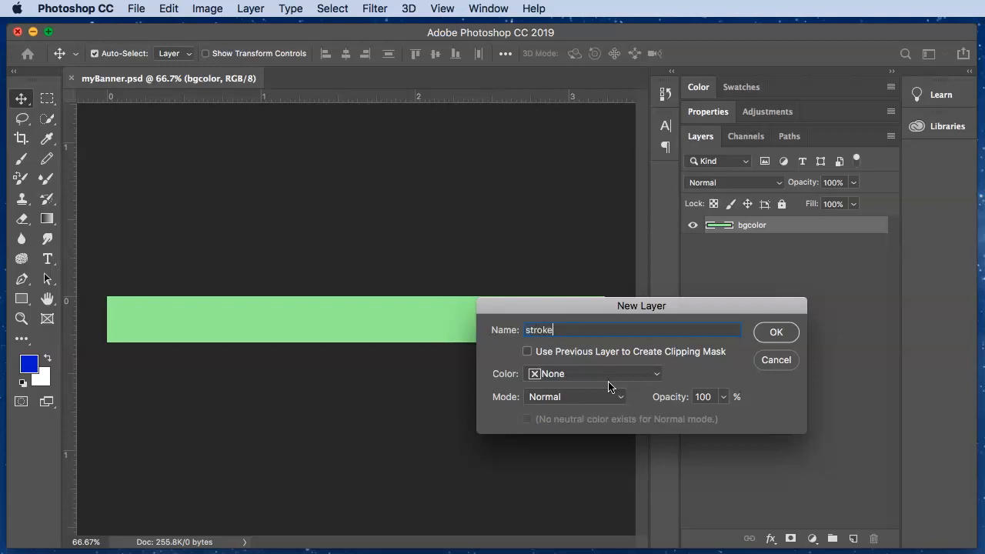
click(777, 332)
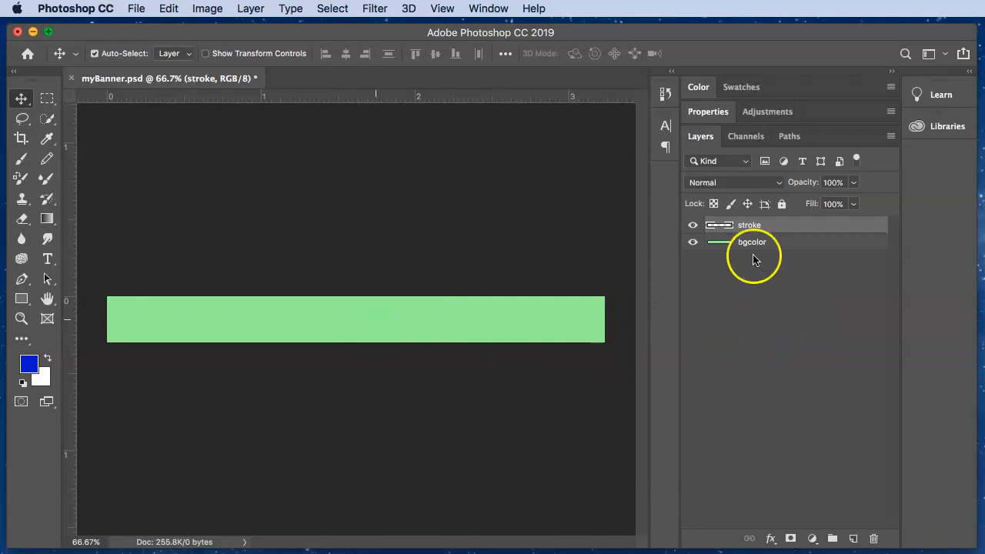
Step: Toggle the visibility of the stroke and bgcolor layers off and on to compare their contents
click(693, 226)
click(693, 225)
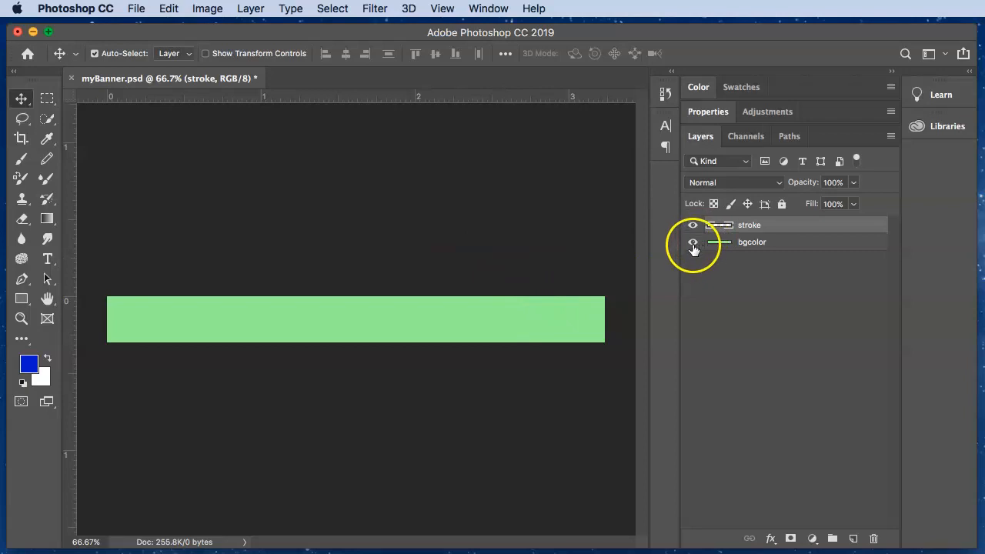
click(693, 243)
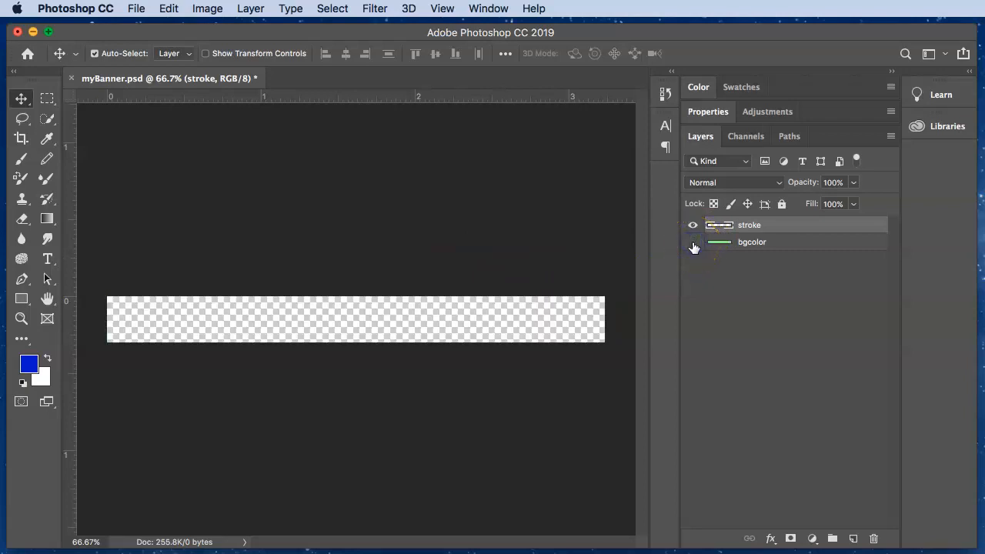
click(693, 243)
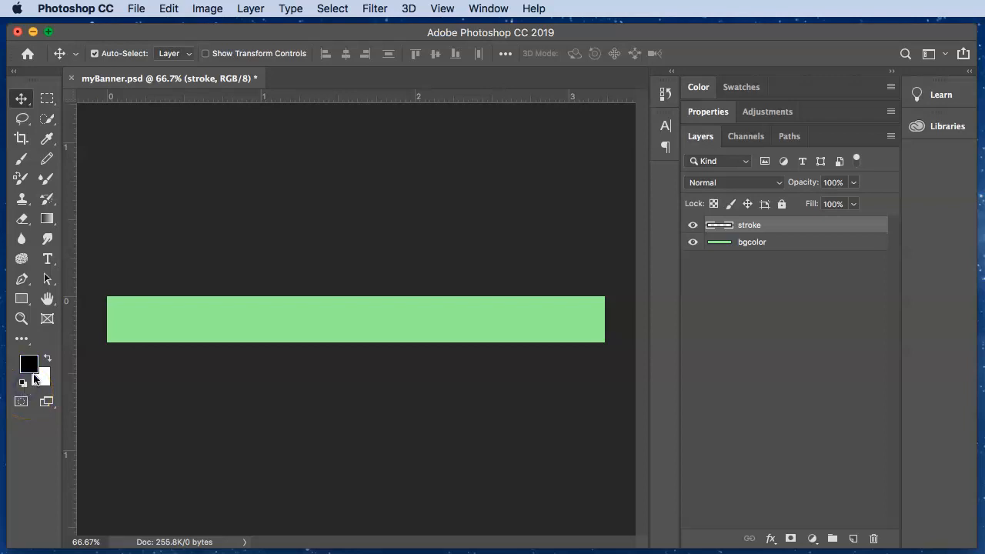
Step: Set the foreground color to a dark green, #0c8336
click(31, 369)
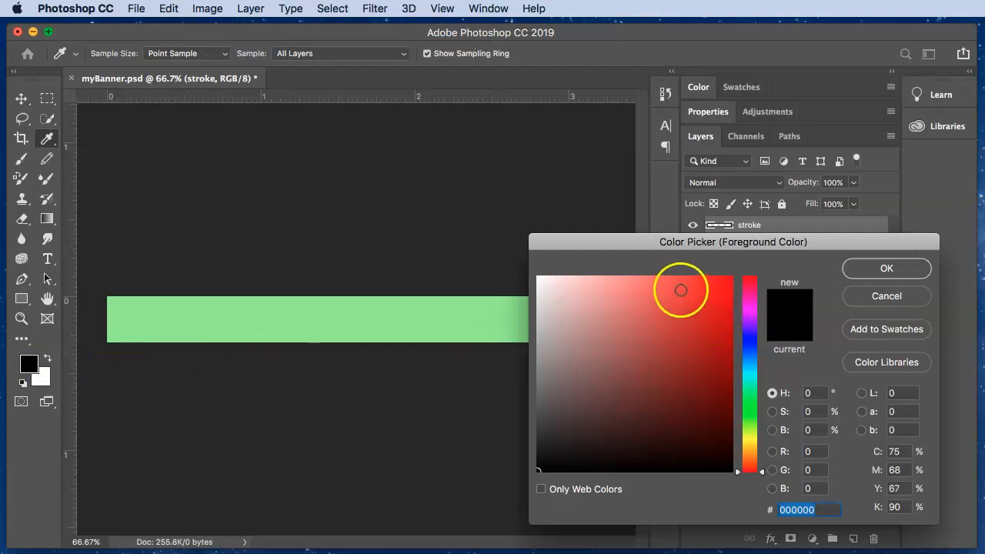
mouse_move(743, 377)
mouse_down()
mouse_move(740, 408)
mouse_move(747, 383)
mouse_move(745, 397)
mouse_up()
mouse_move(717, 334)
mouse_down()
mouse_move(703, 378)
mouse_move(717, 378)
mouse_move(707, 375)
mouse_up()
click(784, 302)
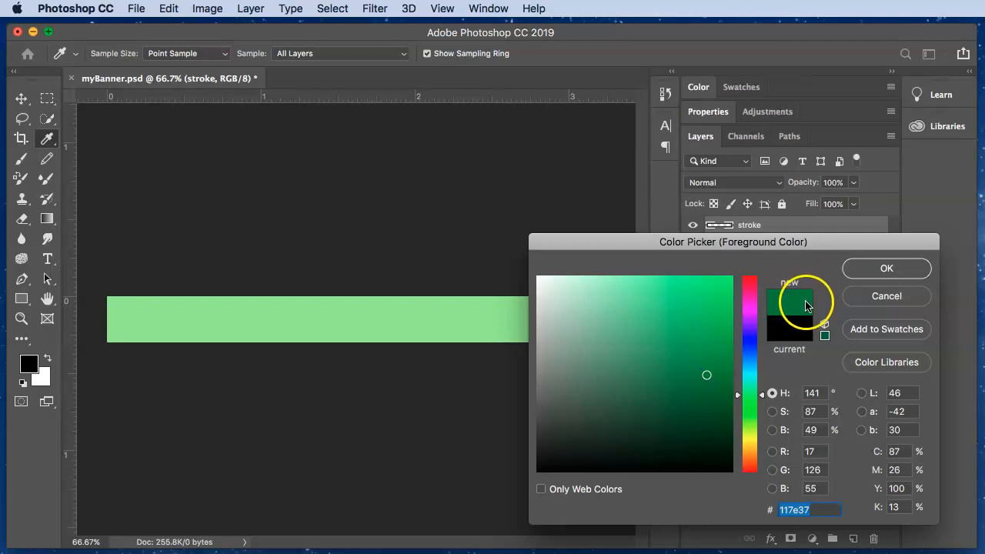
click(713, 355)
drag(714, 355, 715, 371)
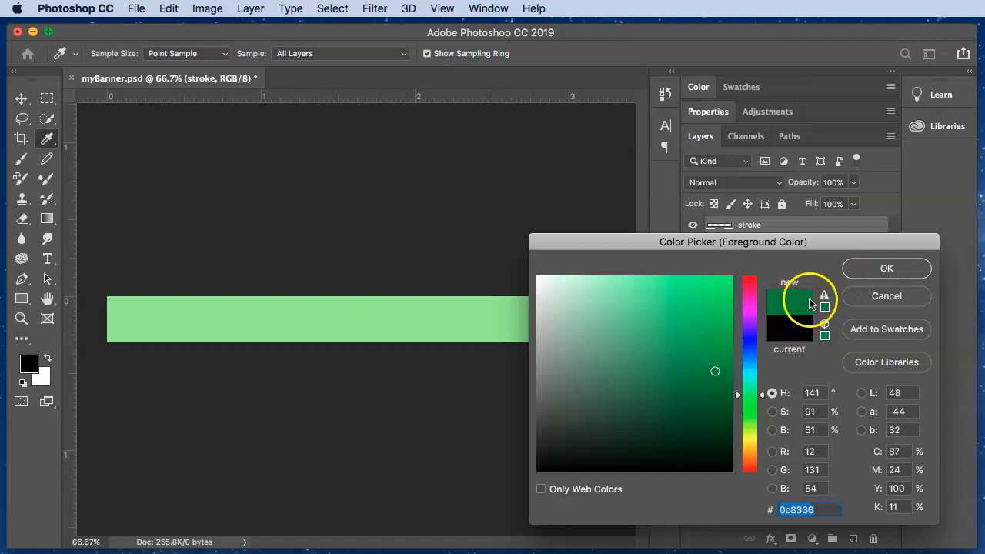
click(885, 269)
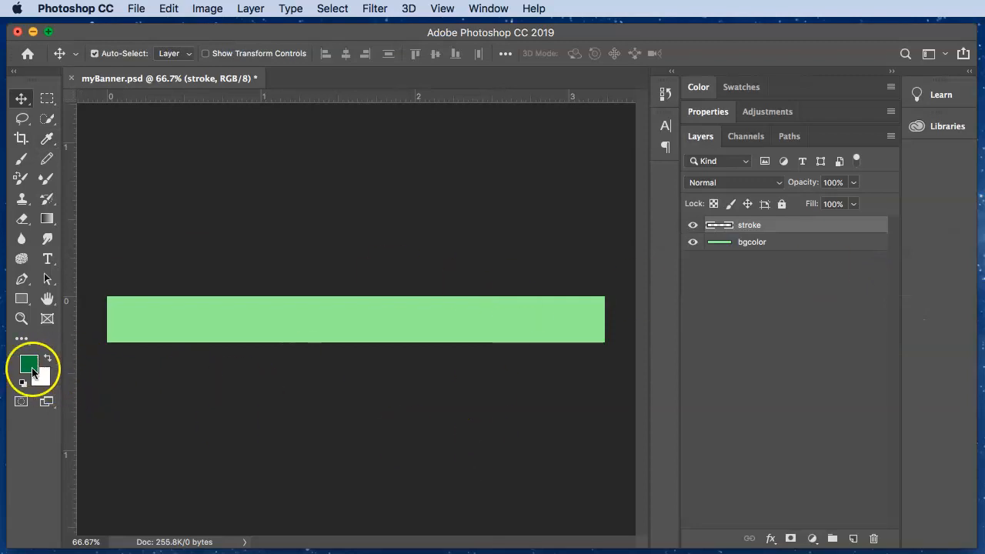
click(167, 9)
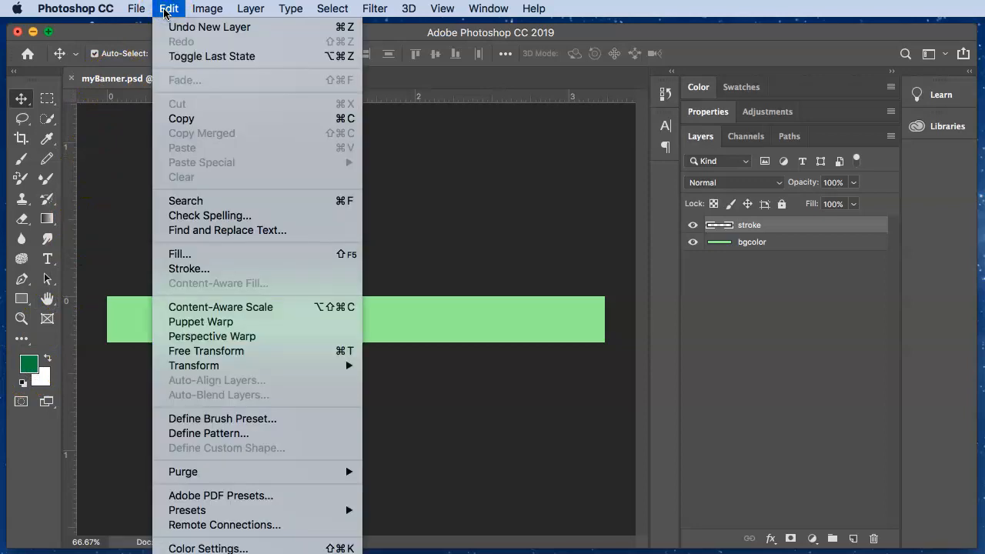
click(218, 269)
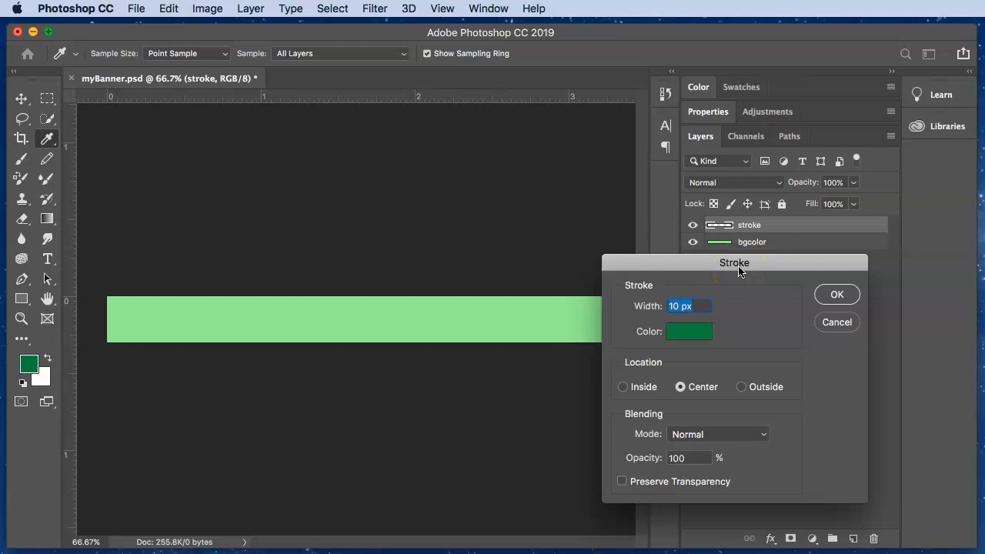
mouse_move(686, 259)
mouse_down()
mouse_move(752, 229)
mouse_move(805, 115)
mouse_move(382, 187)
mouse_move(394, 235)
mouse_move(696, 235)
mouse_up()
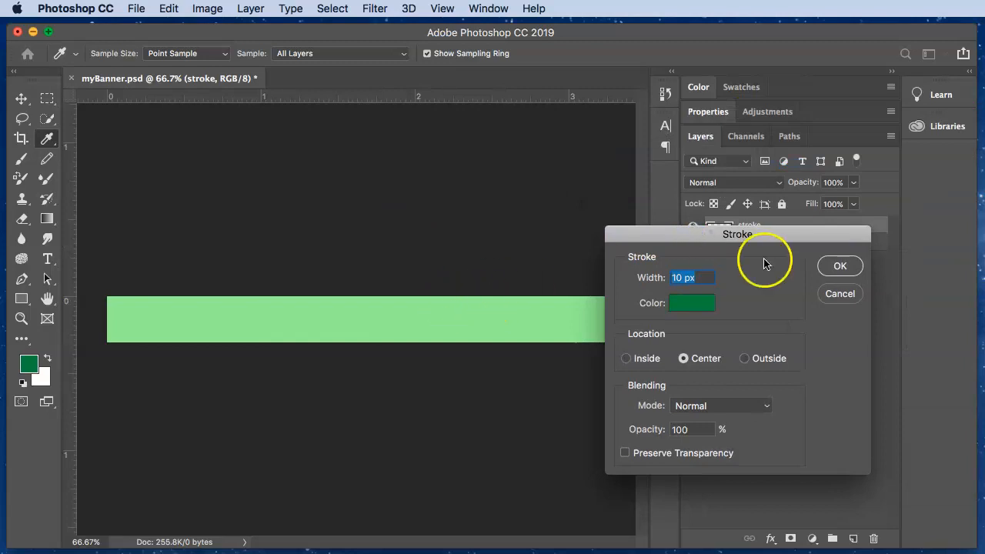
click(837, 298)
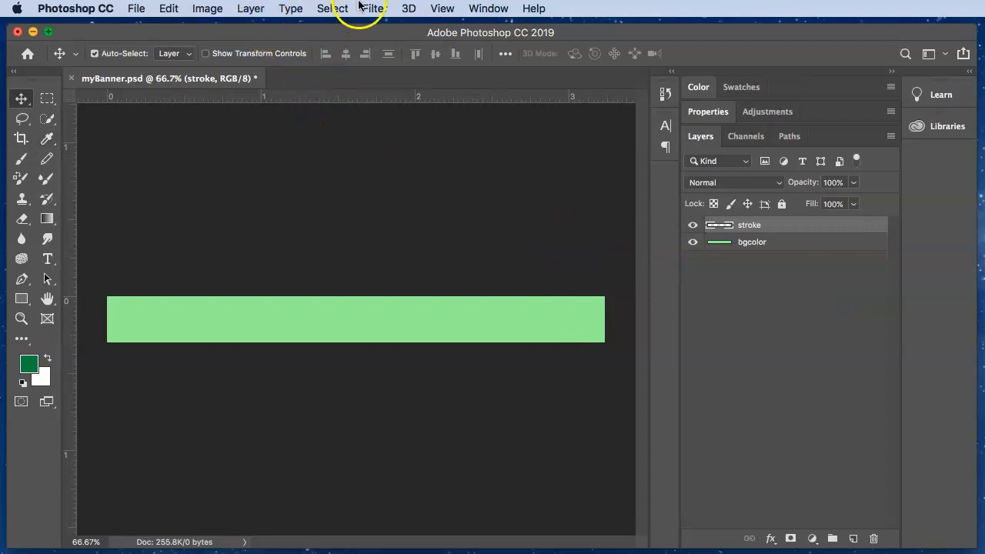
Step: Select the entire canvas and apply a 10 px dark green stroke on the stroke layer, with its location set to Center
click(334, 8)
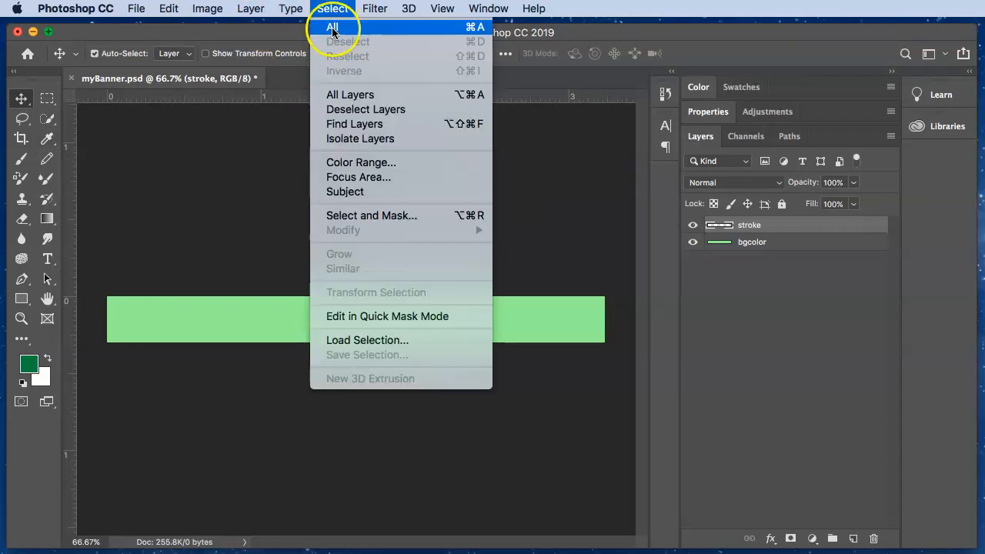
click(484, 30)
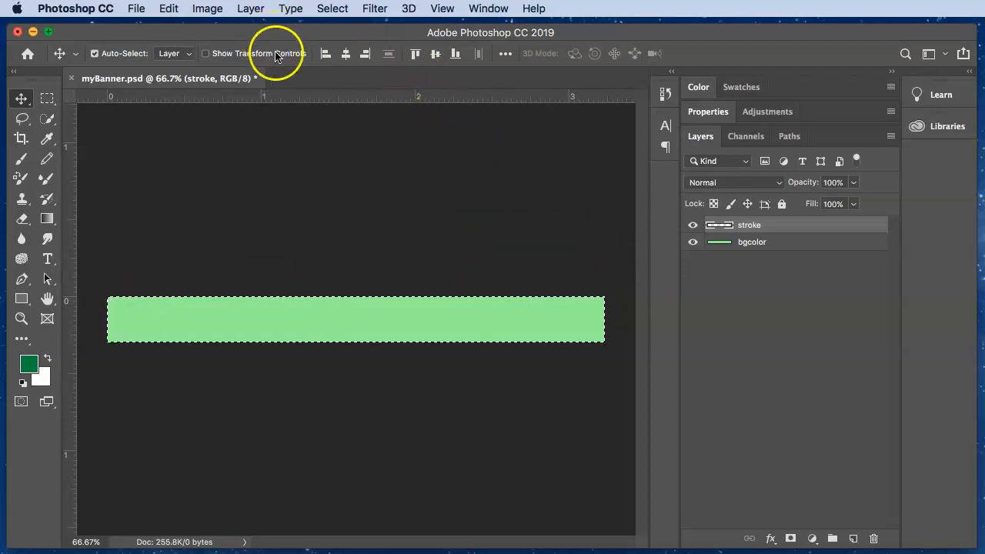
click(171, 9)
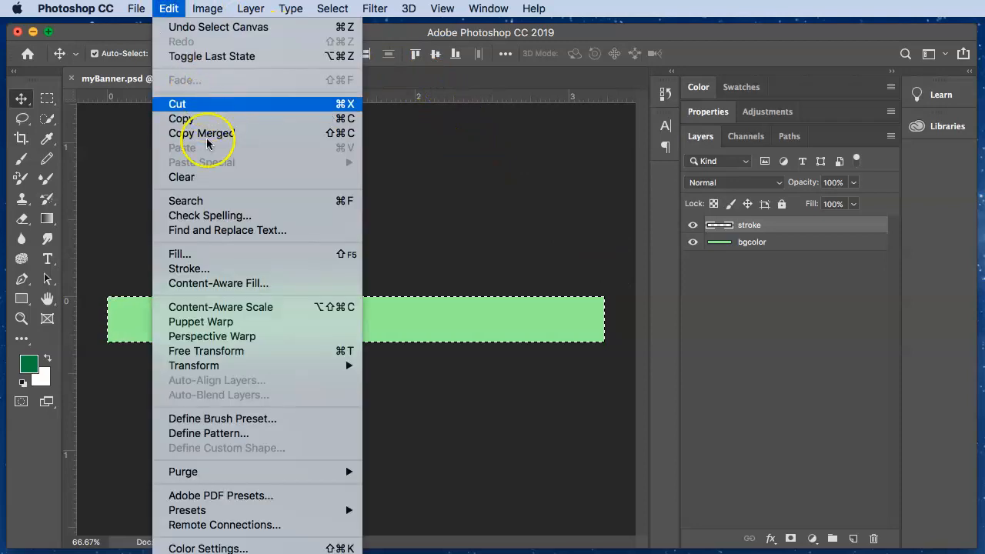
click(229, 269)
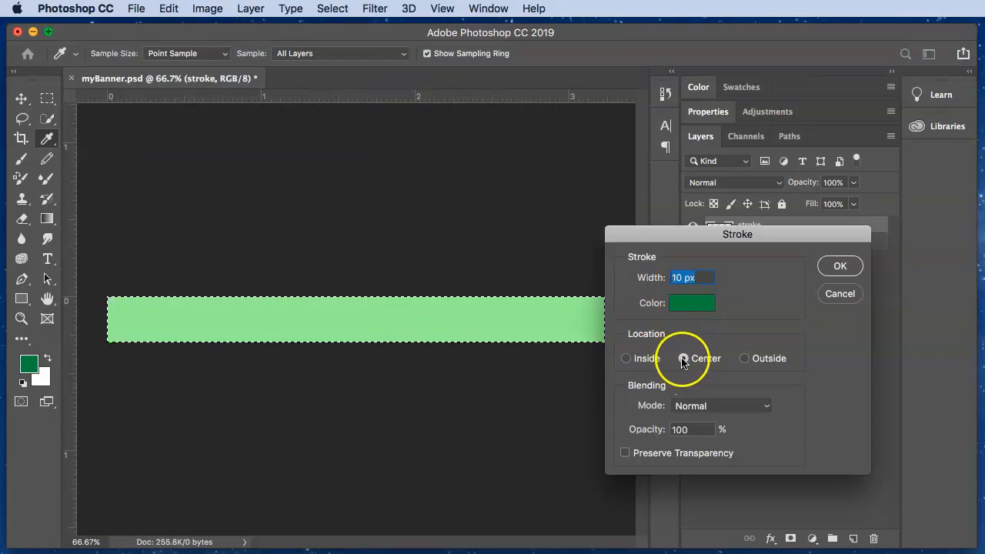
click(647, 362)
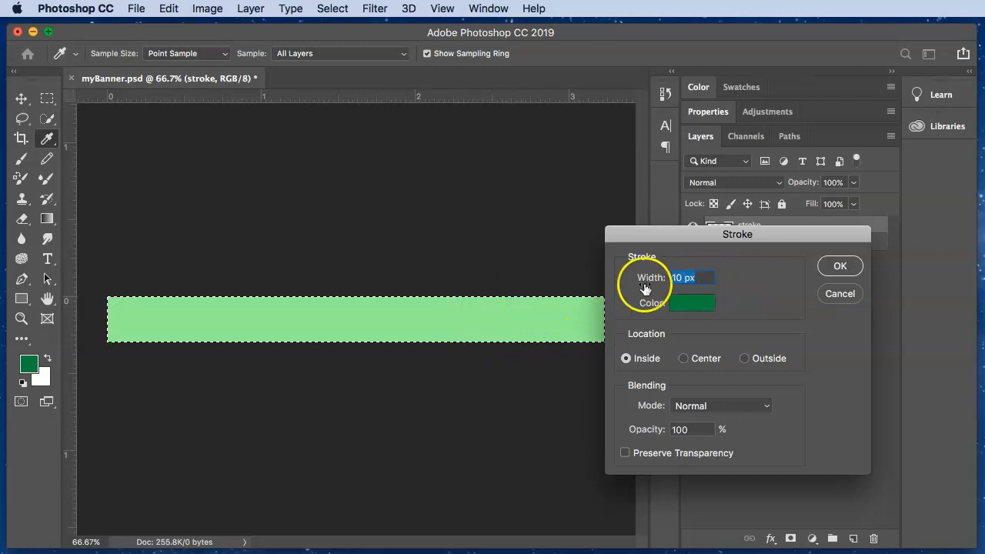
click(744, 359)
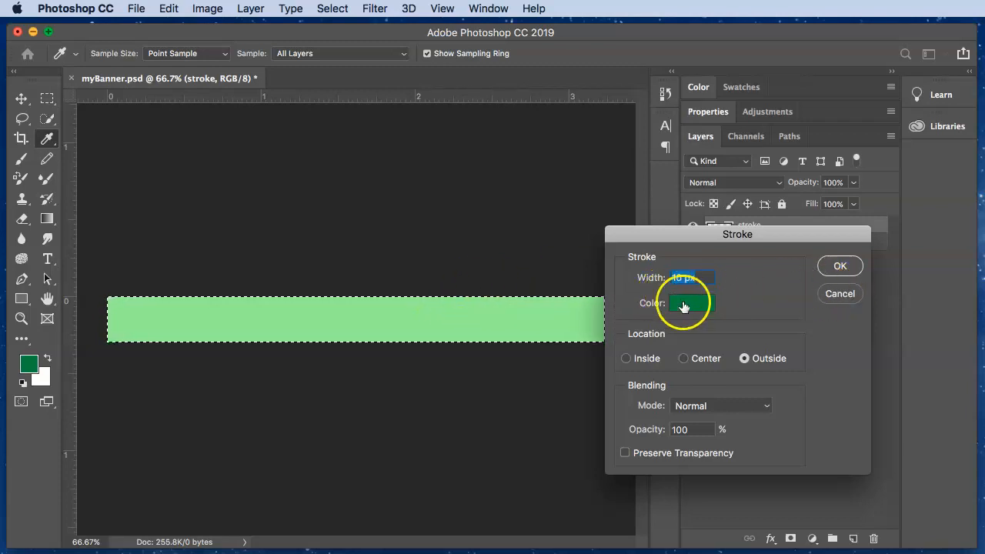
click(685, 358)
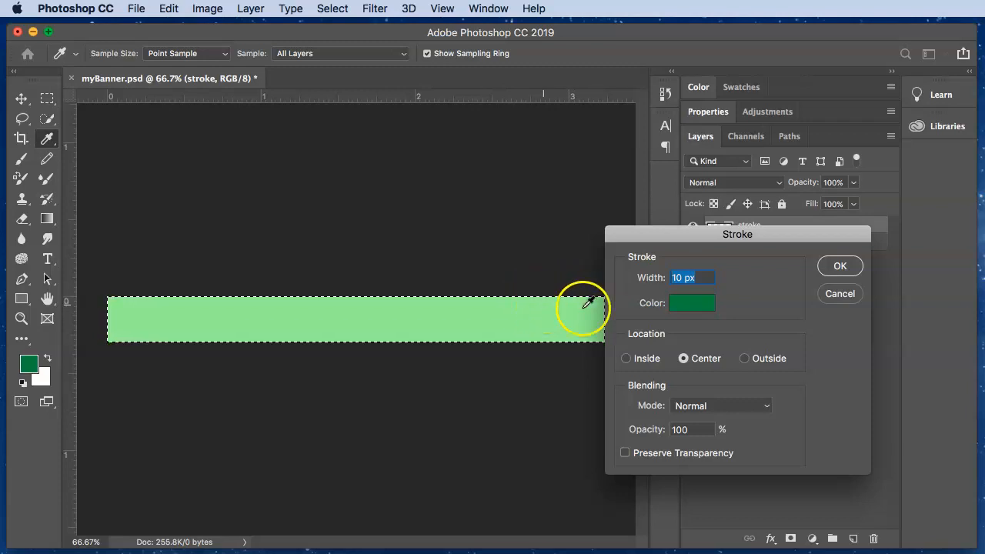
click(837, 267)
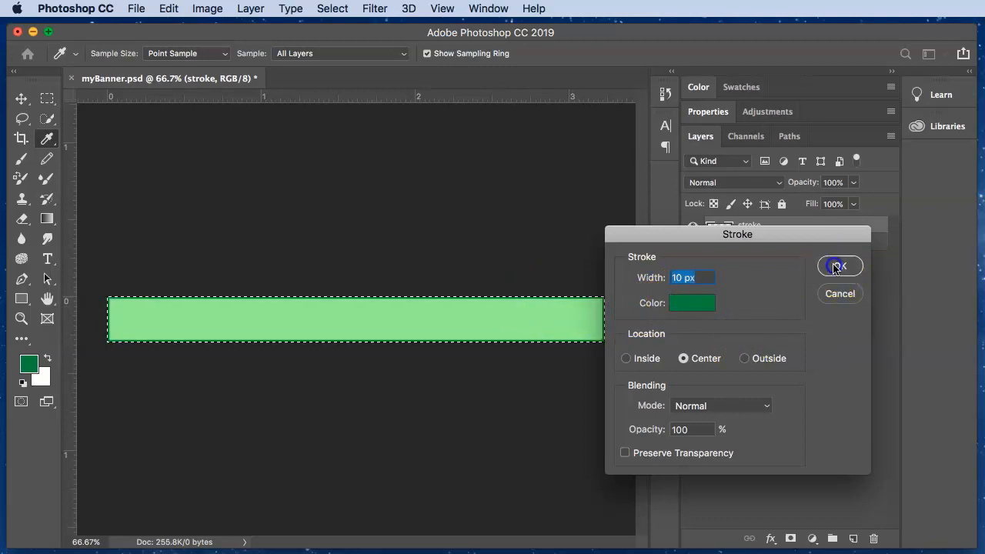
Step: Deselect the canvas with the Move tool active
key(v)
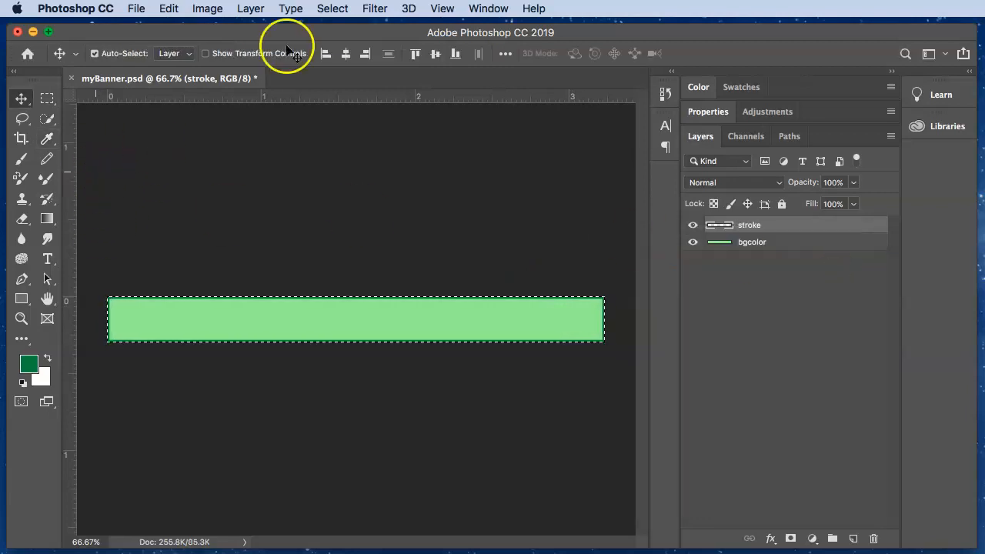
click(331, 8)
click(347, 42)
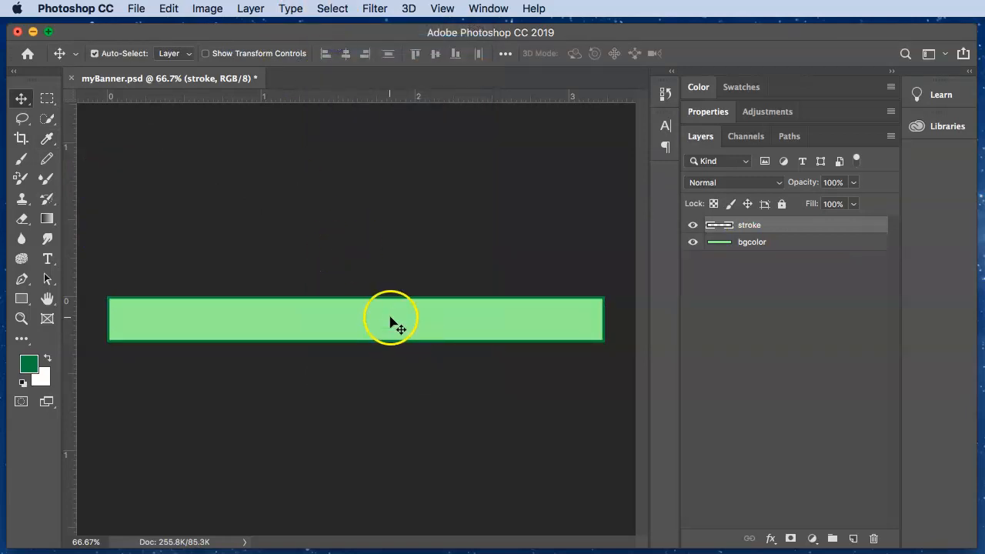
Step: Examine the dark green border along the banner's edges at high magnification, then return to the full banner view
key(super)
key(super+equal)
key(super+equal)
key(super+equal)
key(super+equal)
key(super+equal)
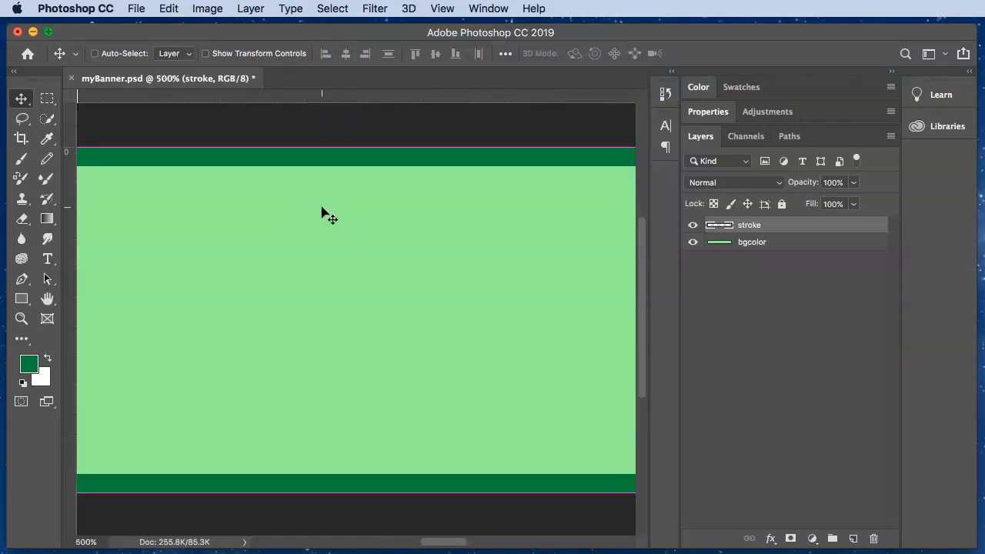
key(super+minus)
key(super+minus)
key(super+minus)
key(super+minus)
key(super+minus)
key(super+minus)
key(super+minus)
key(super+equal)
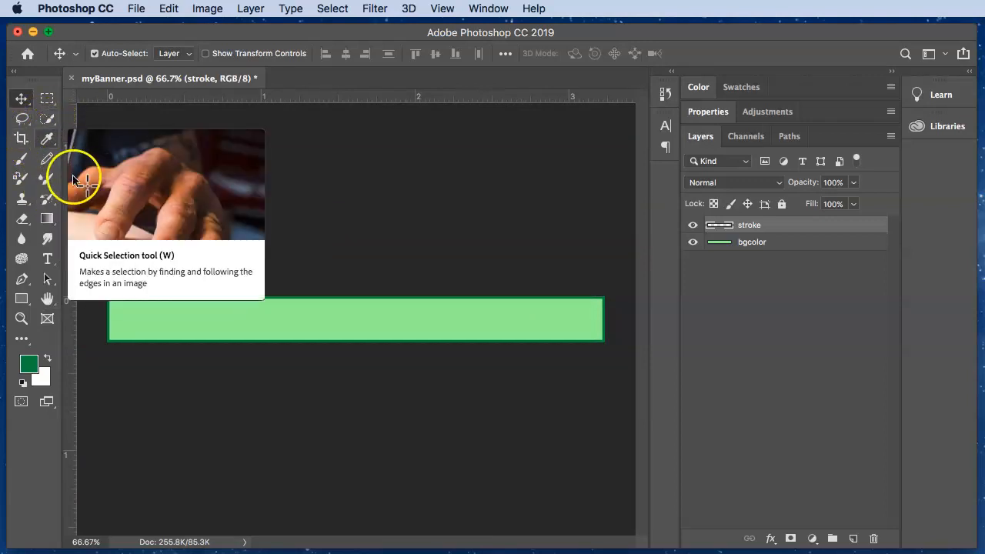
Step: Start a horizontal text layer near the left end of the banner with the Type tool
click(48, 264)
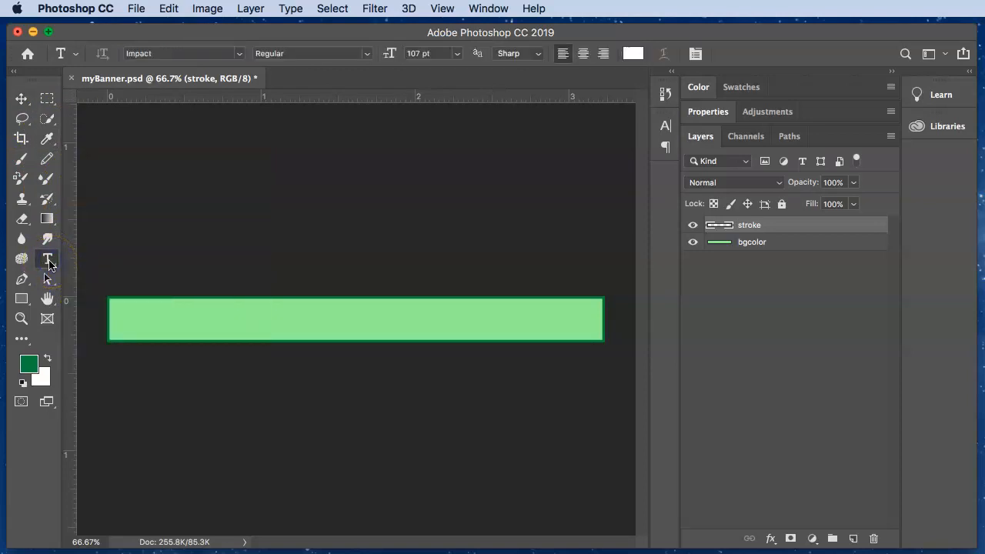
click(123, 325)
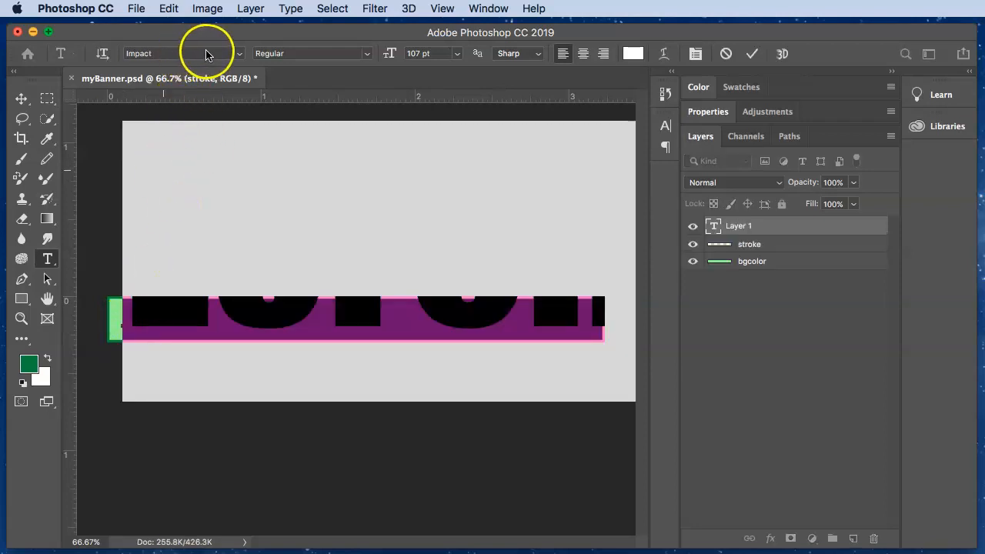
Step: Look through the available fonts for the new text layer, keeping Impact
click(228, 53)
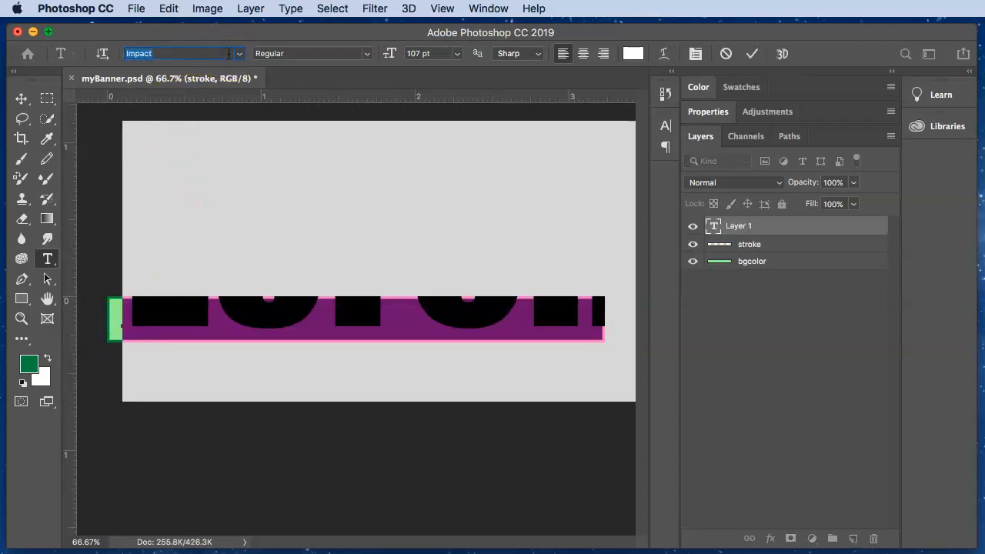
click(242, 55)
click(242, 56)
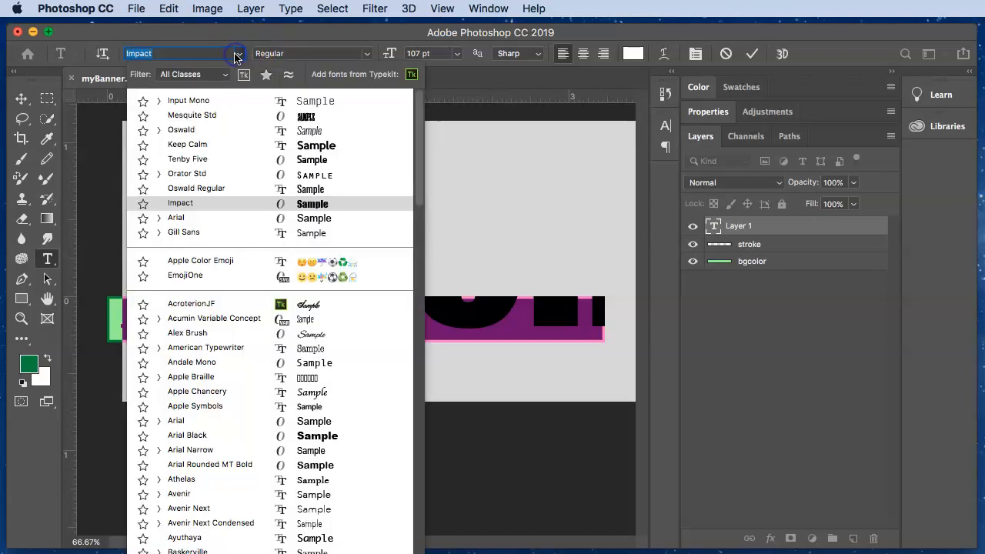
scroll(235, 135, down, 5)
scroll(241, 160, down, 15)
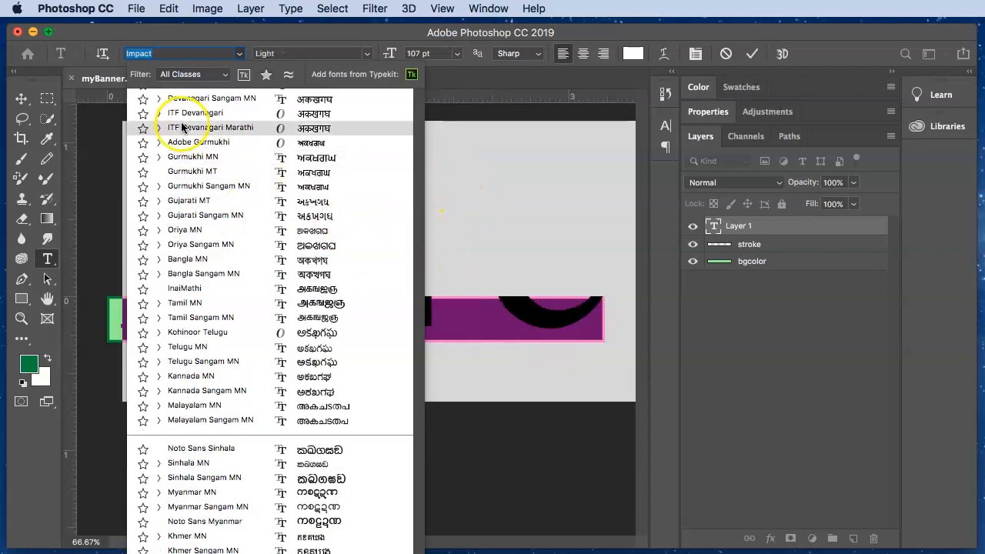
click(179, 54)
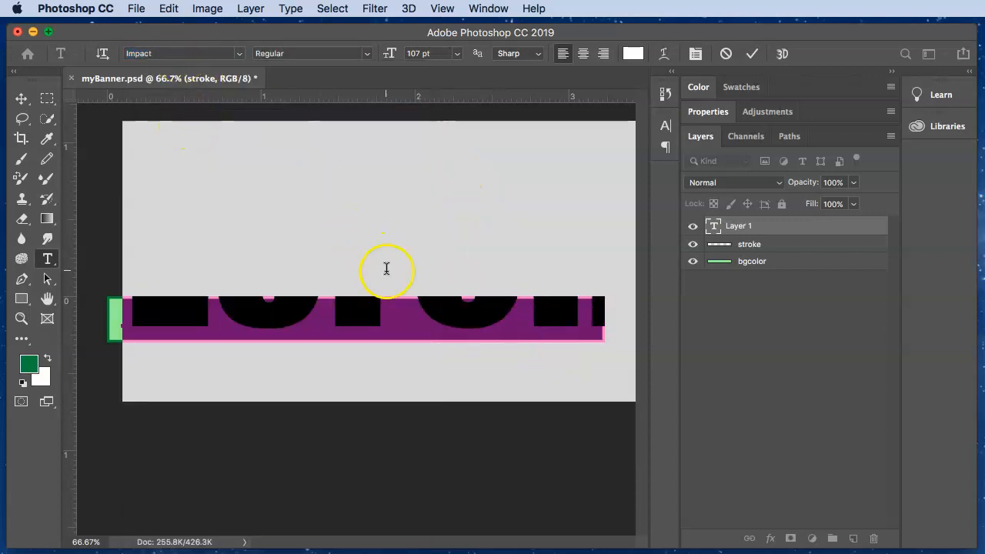
Step: Try the Lorem Ipsum placeholder text at font sizes of 60 pt and 36 pt
click(362, 305)
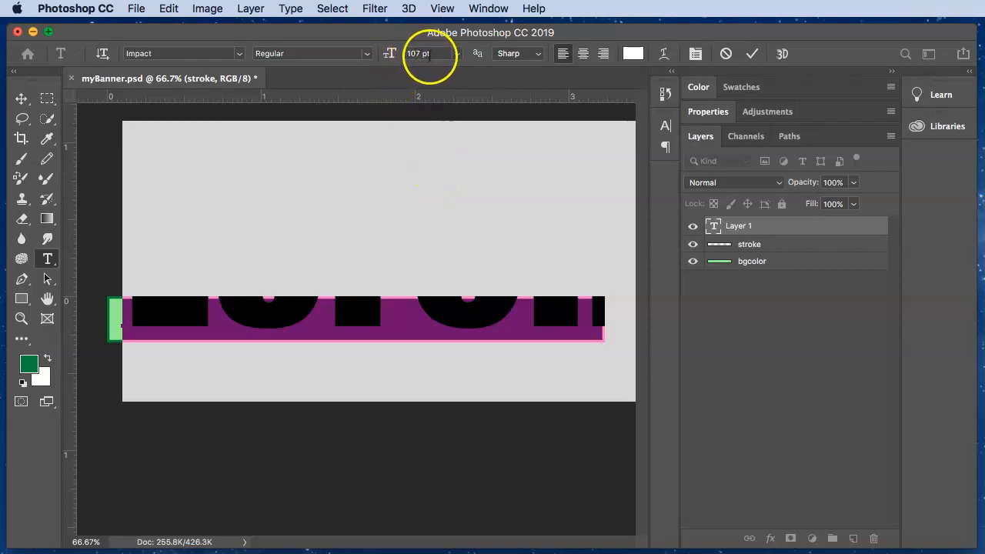
click(456, 53)
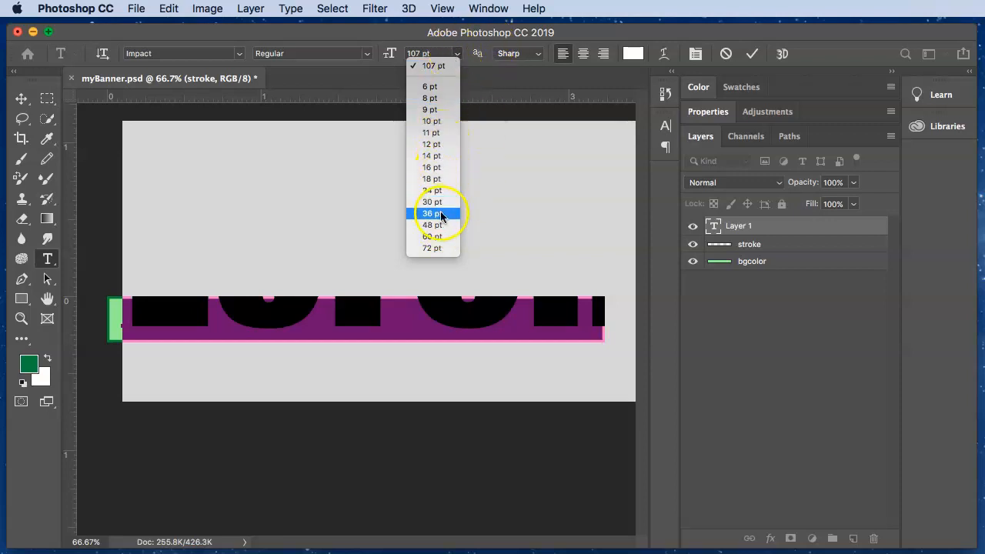
click(438, 239)
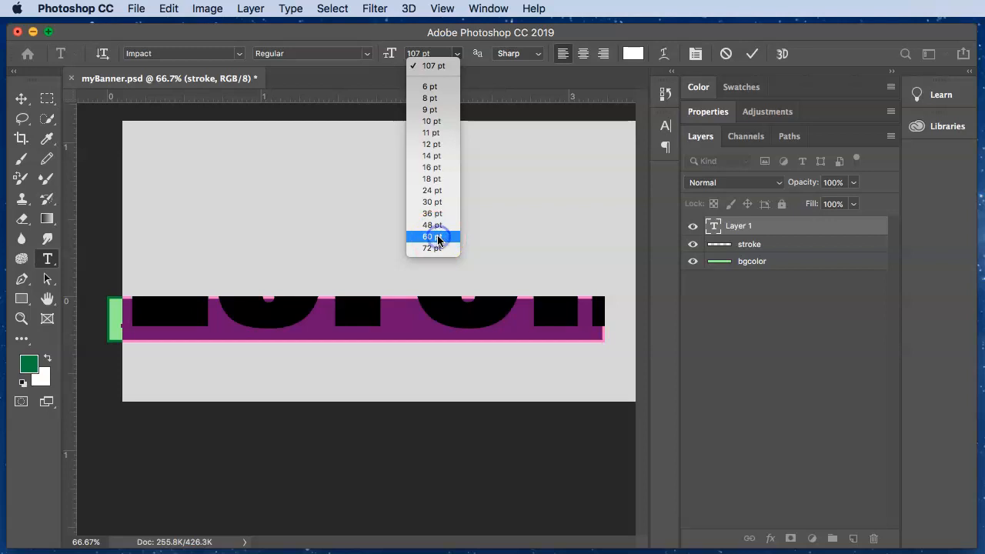
click(438, 238)
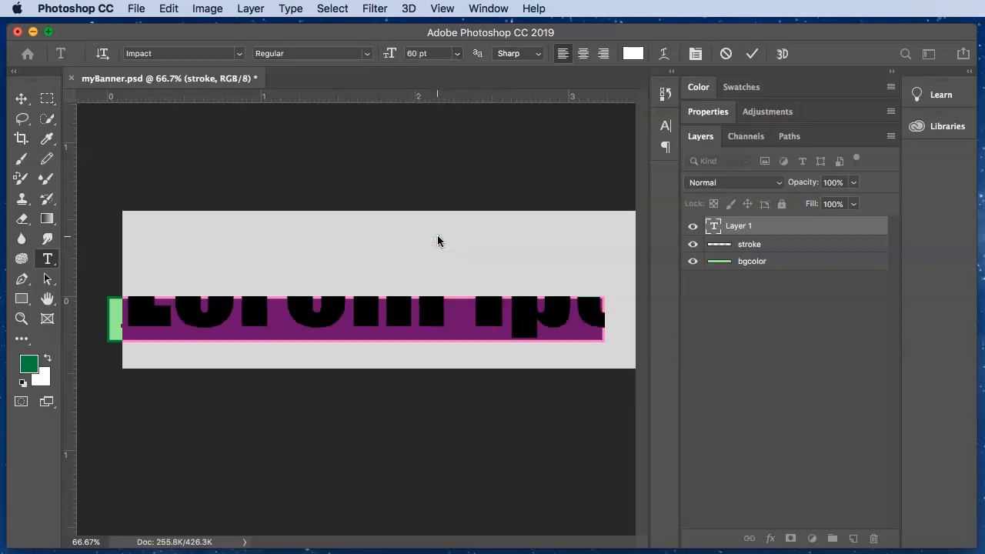
click(457, 53)
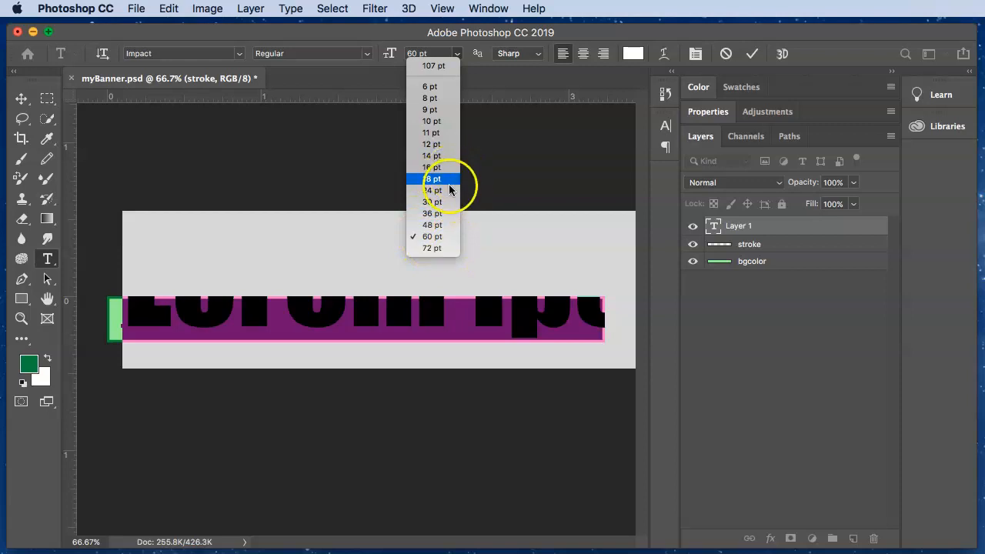
click(436, 214)
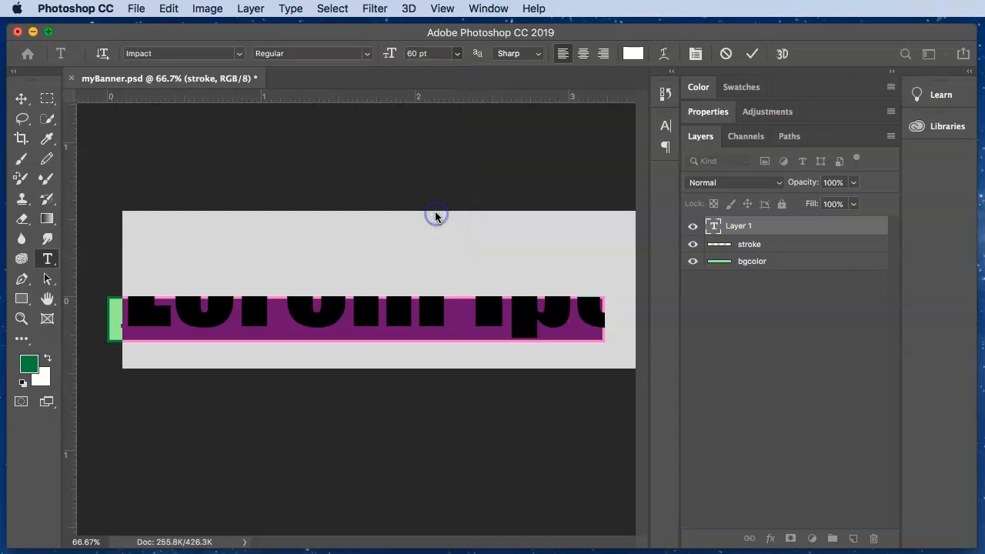
Step: Set the placeholder text's size to 12 pt, commit it, and nudge it slightly down within the banner
click(456, 54)
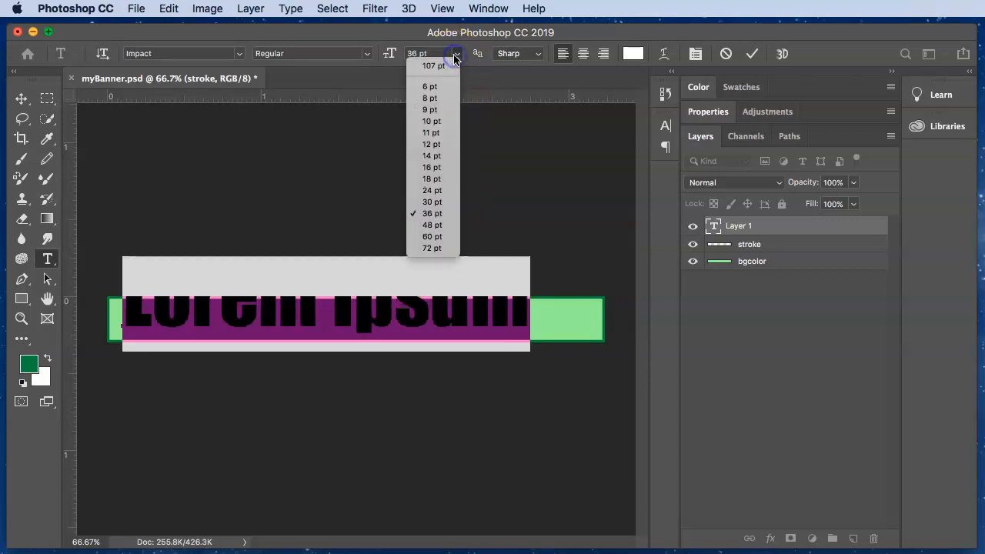
click(448, 145)
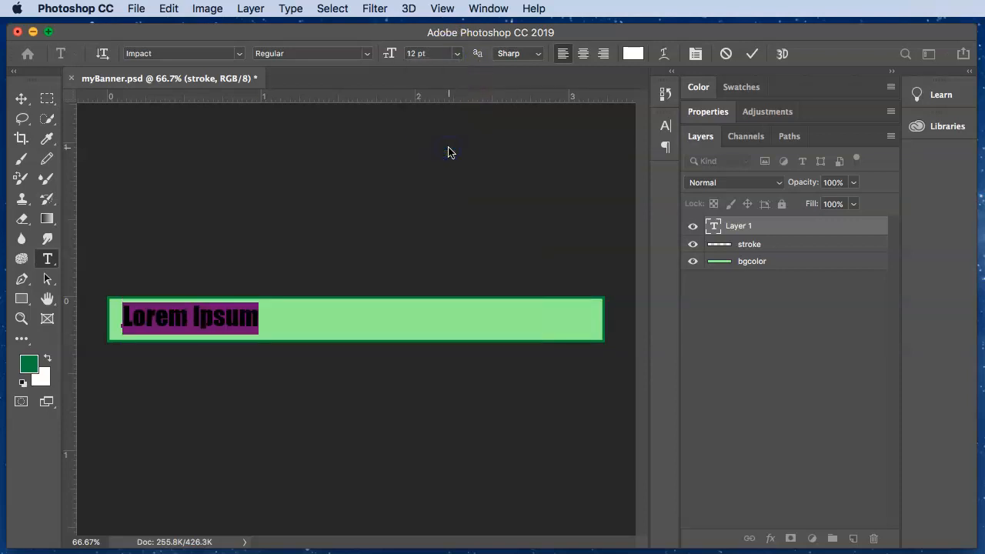
click(21, 98)
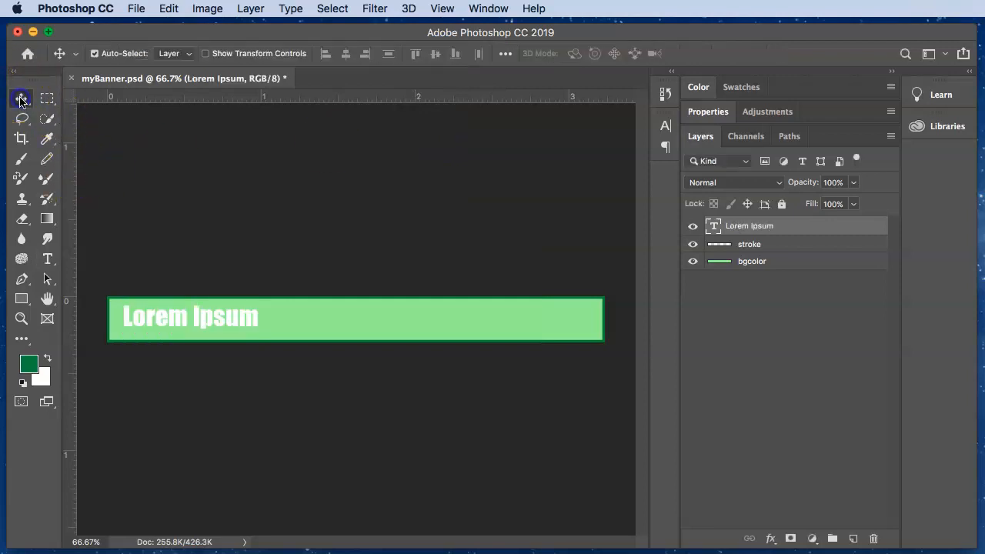
click(175, 316)
mouse_move(176, 316)
mouse_down()
mouse_move(195, 321)
mouse_move(171, 318)
mouse_up()
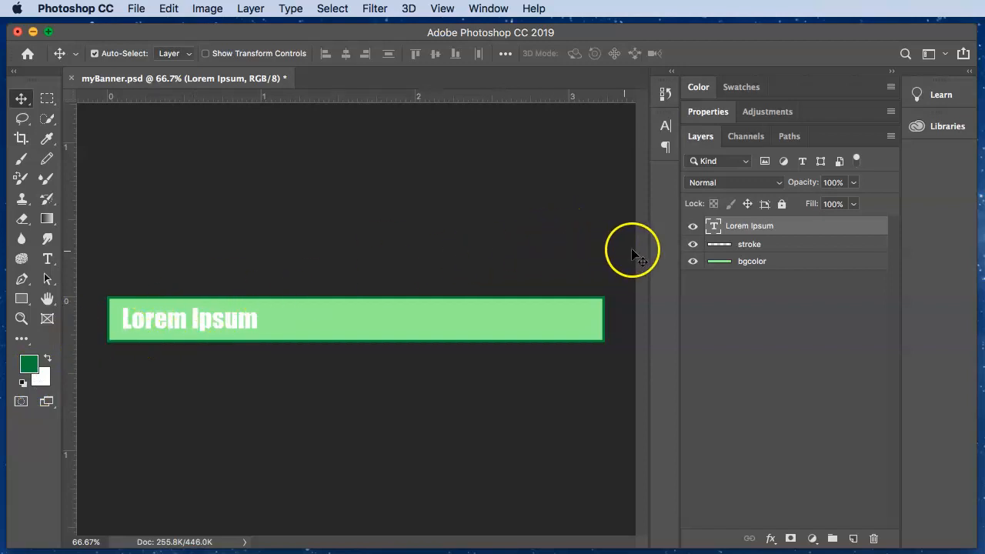
Step: Recolor the Lorem Ipsum text dark green (0c8336) by sampling the current foreground color
double_click(714, 226)
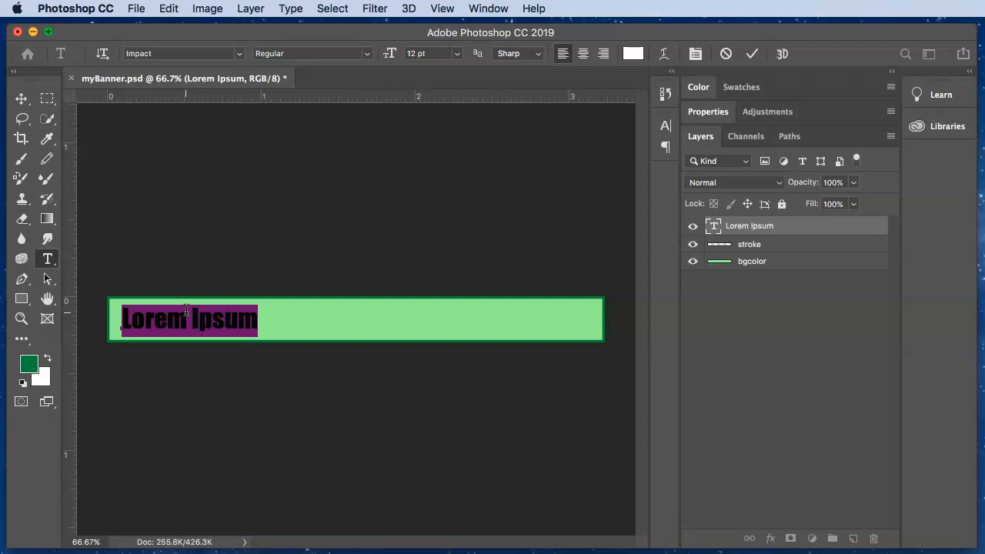
click(633, 53)
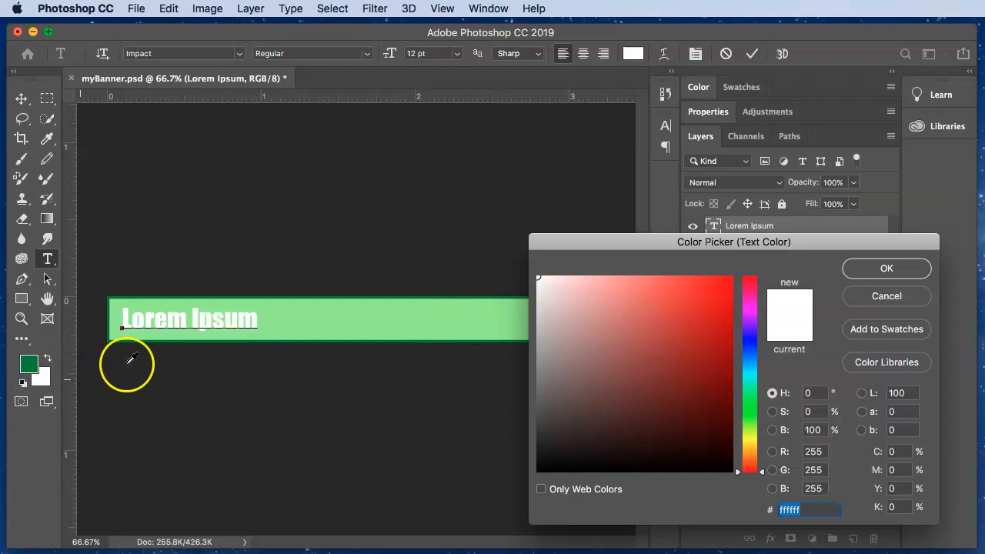
click(32, 359)
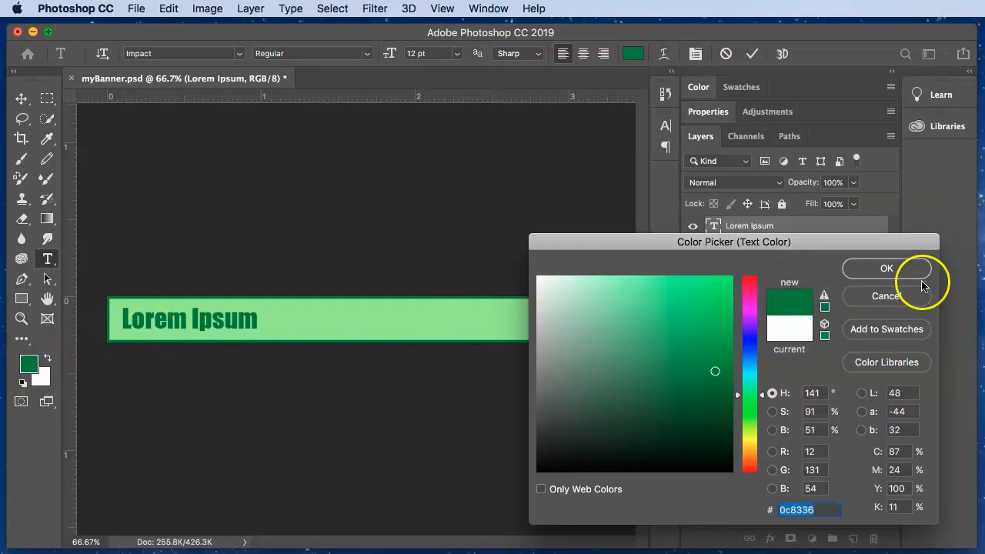
click(886, 269)
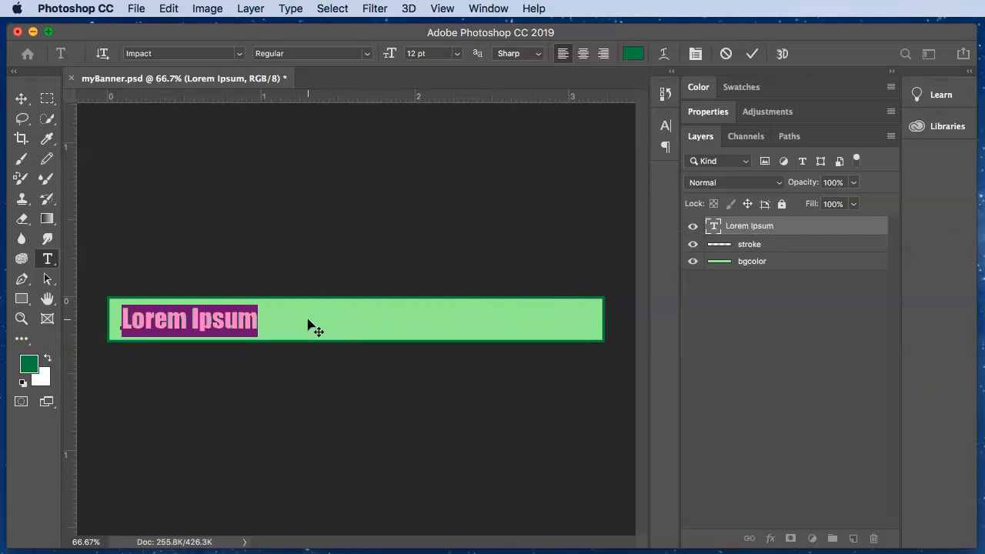
Step: Replace the placeholder text with "Basic Graphic Design" and commit the text edit
text(Basic G)
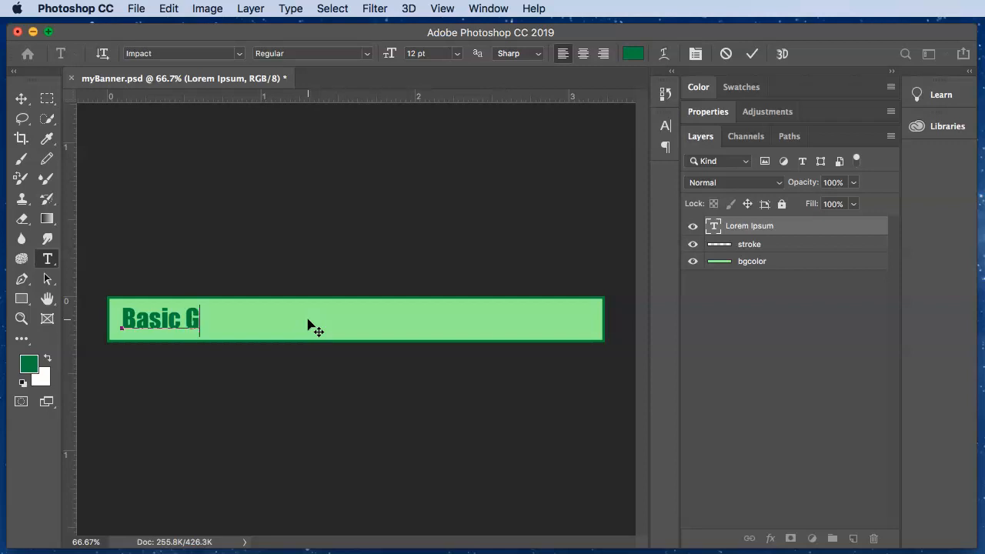
text(raphic)
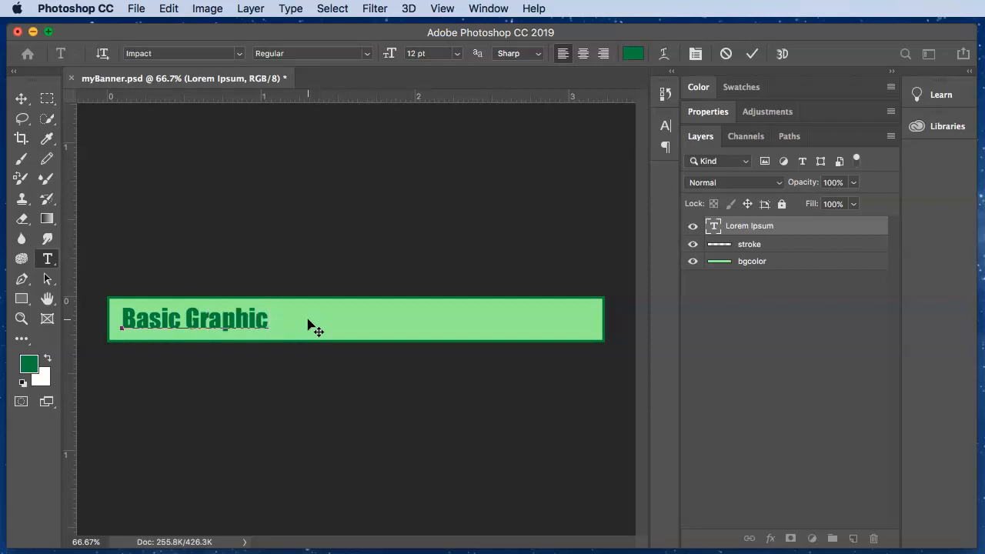
text( Design)
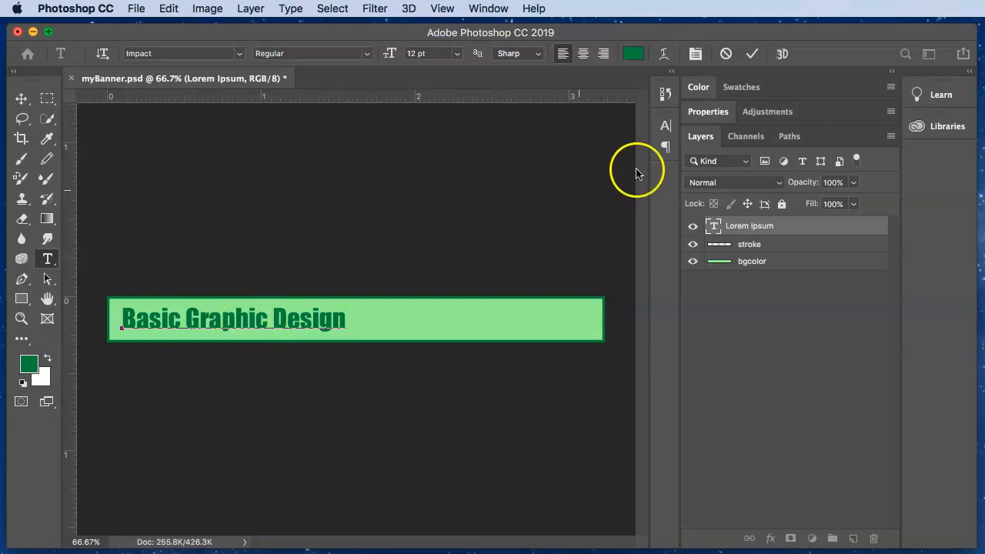
click(752, 54)
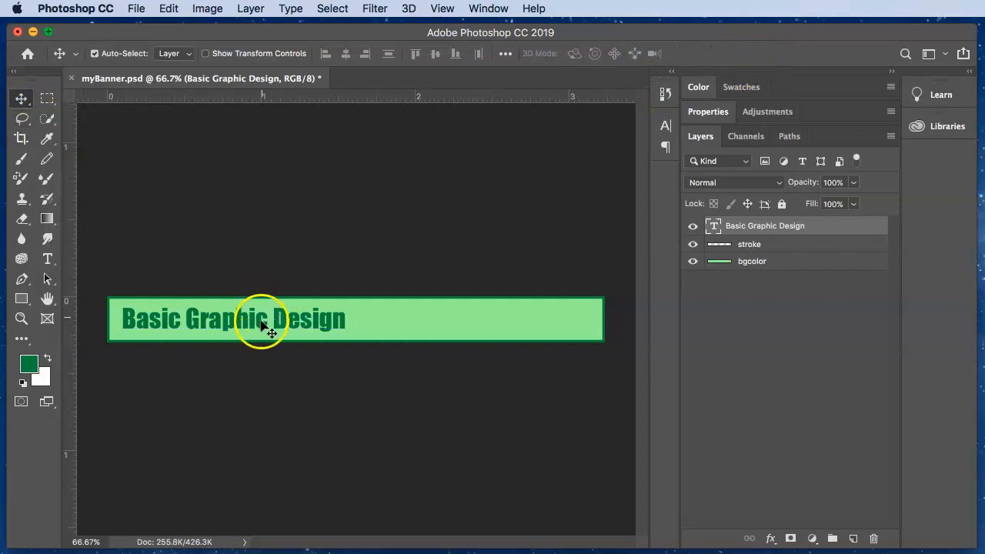
Step: Move the Basic Graphic Design text to about the middle of the banner and save myBanner.psd
drag(214, 323, 327, 320)
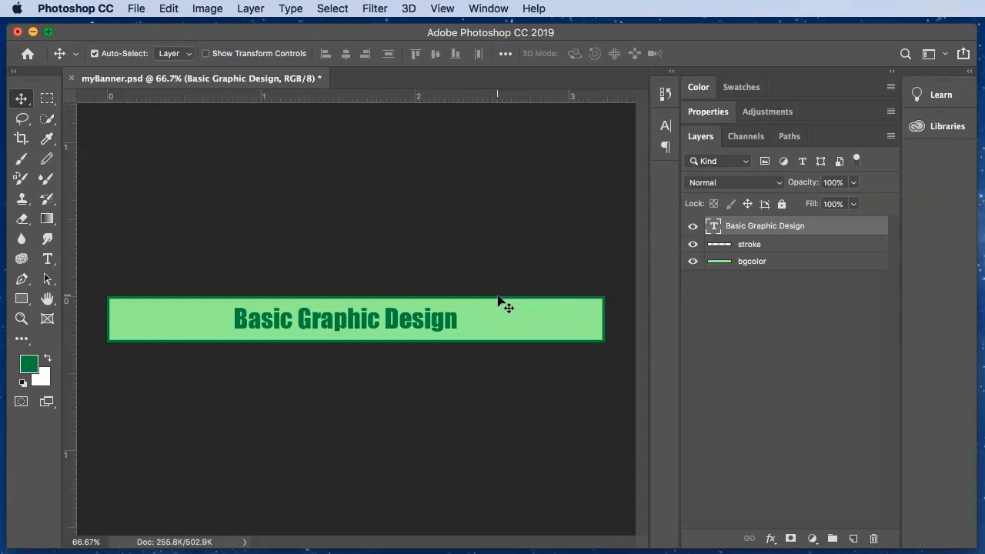
click(458, 275)
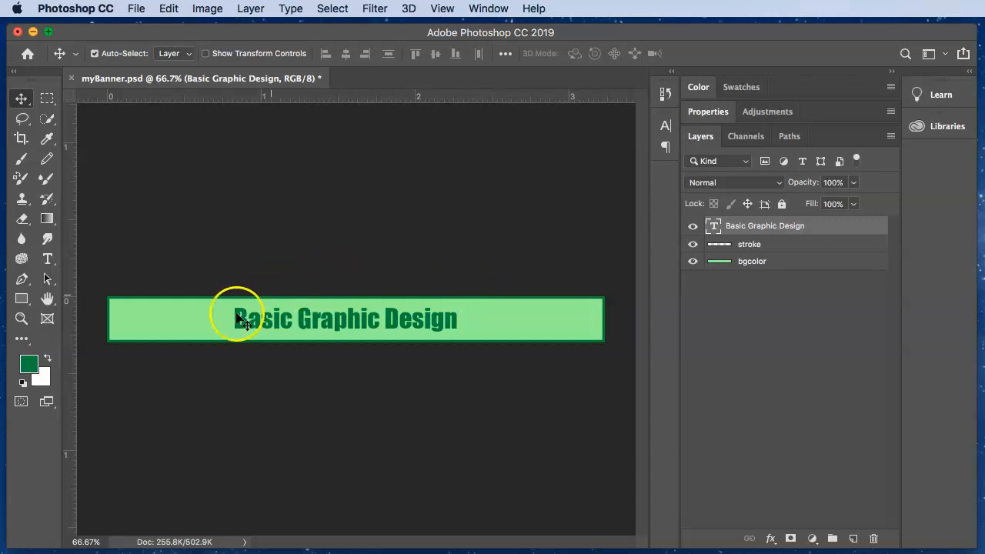
key(super+s)
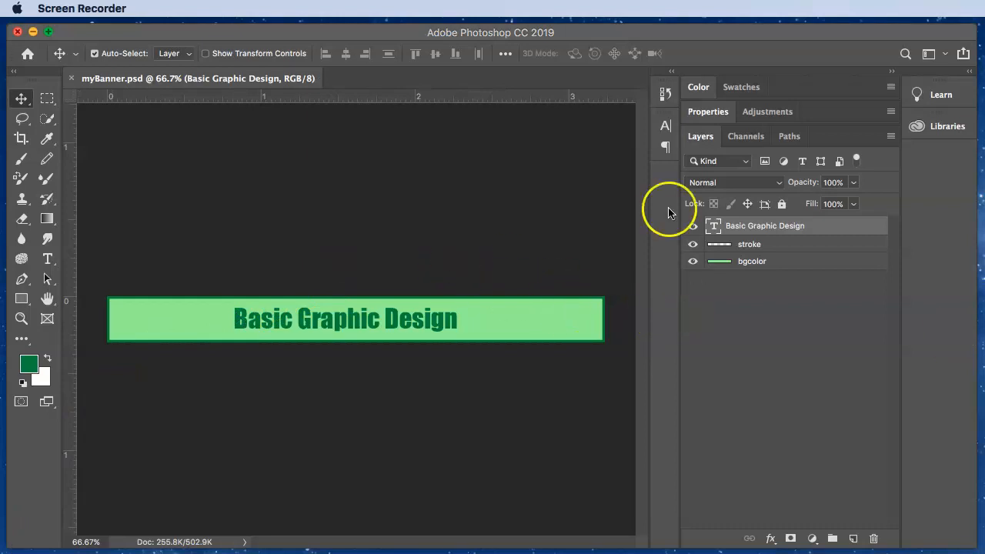
click(106, 33)
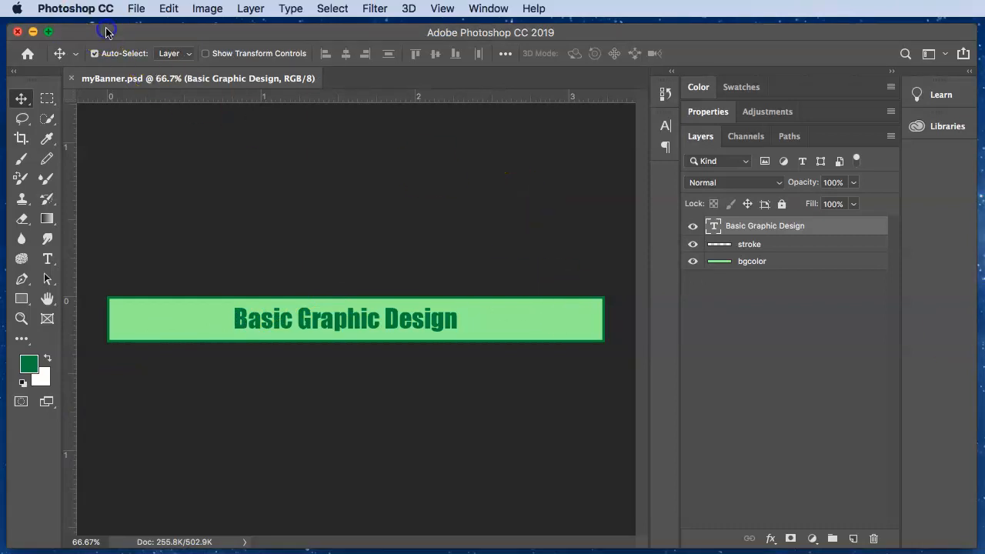
click(136, 9)
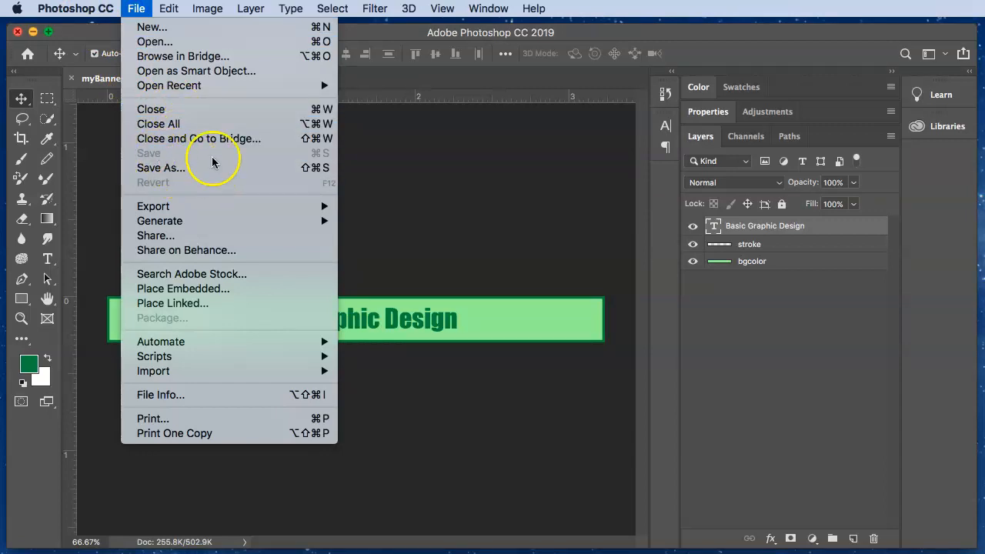
click(373, 218)
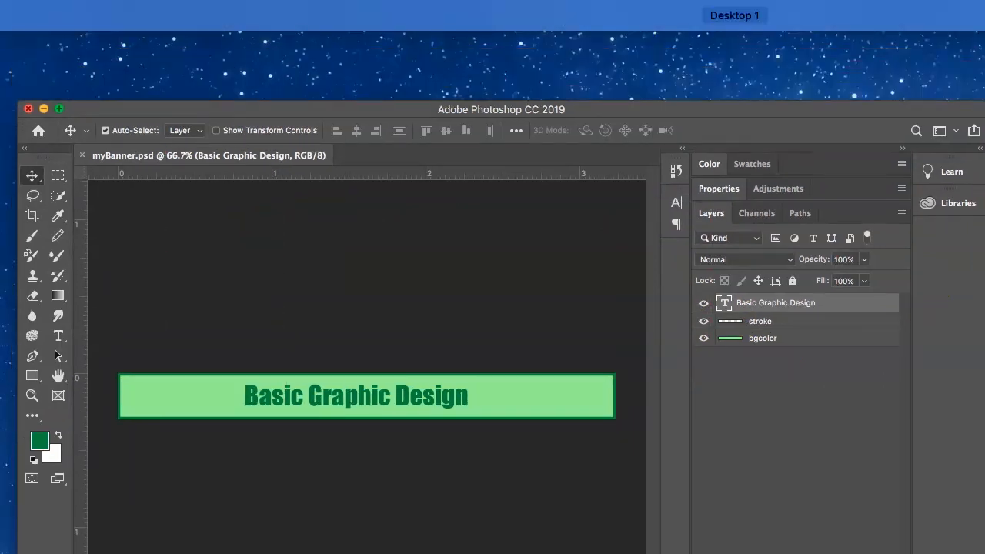
Step: Switch to Chrome and open the "01.1 Create a simple Banner" assignment from the WEEK 01 course page
key(ctrl+Up)
drag(984, 253, 538, 49)
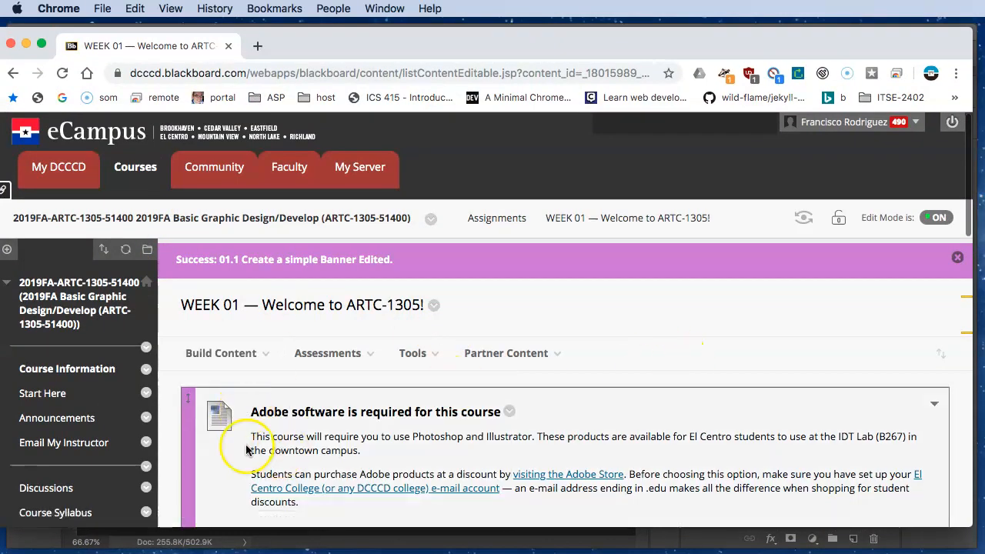
scroll(250, 433, down, 5)
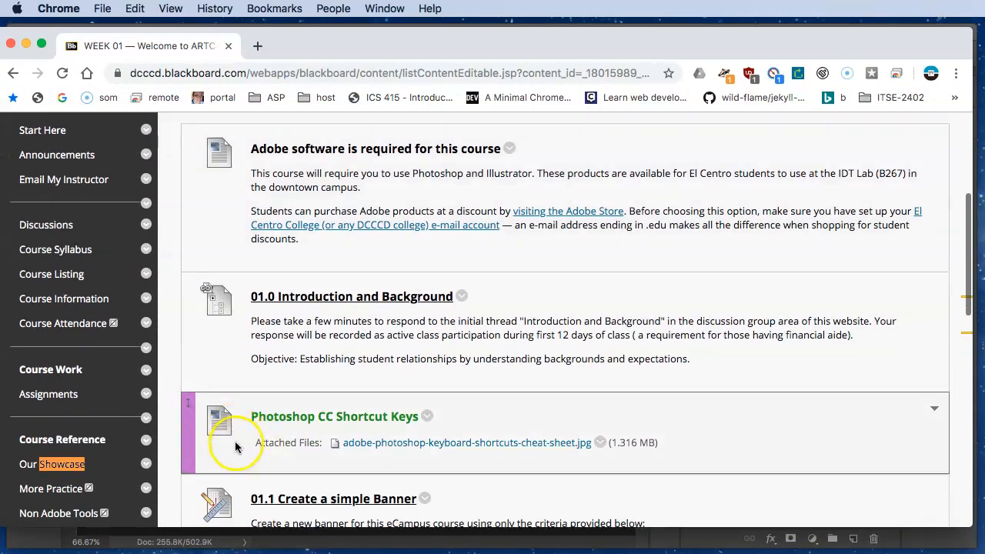
scroll(235, 441, down, 3)
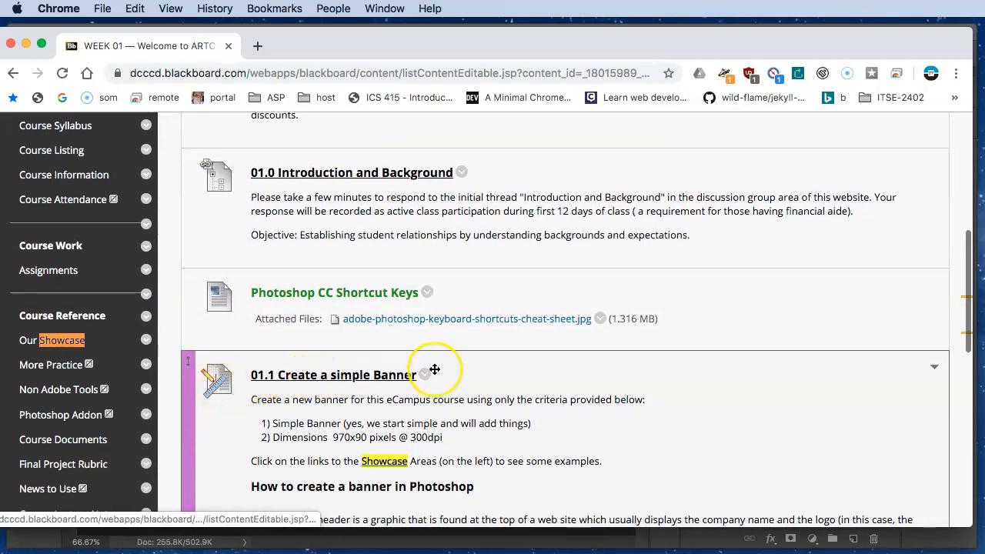
scroll(435, 370, down, 4)
scroll(435, 370, down, 9)
scroll(439, 368, up, 11)
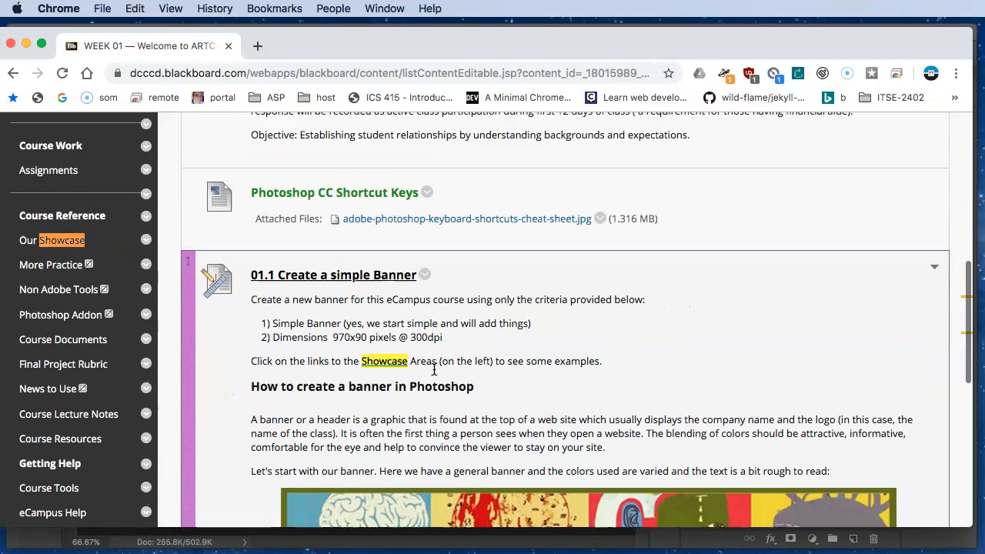
click(390, 321)
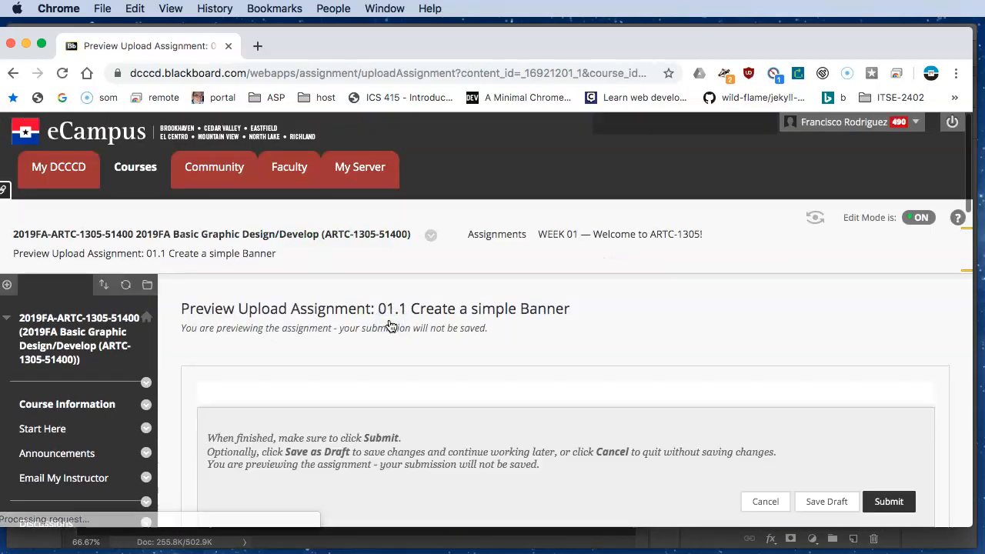
Step: Attach myBanner.psd from the psd files folder on the Desktop to the assignment submission
scroll(440, 328, down, 17)
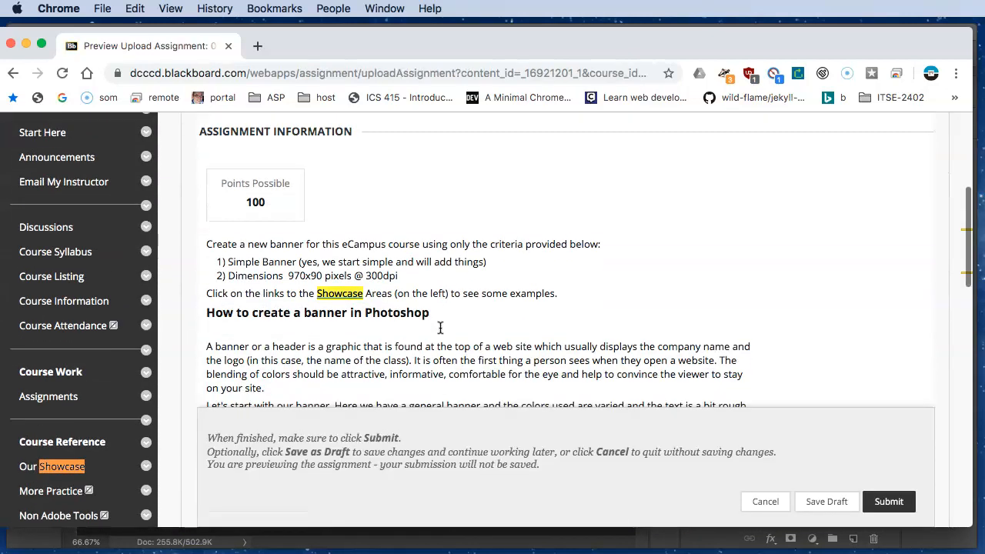
scroll(440, 328, down, 10)
scroll(440, 328, up, 3)
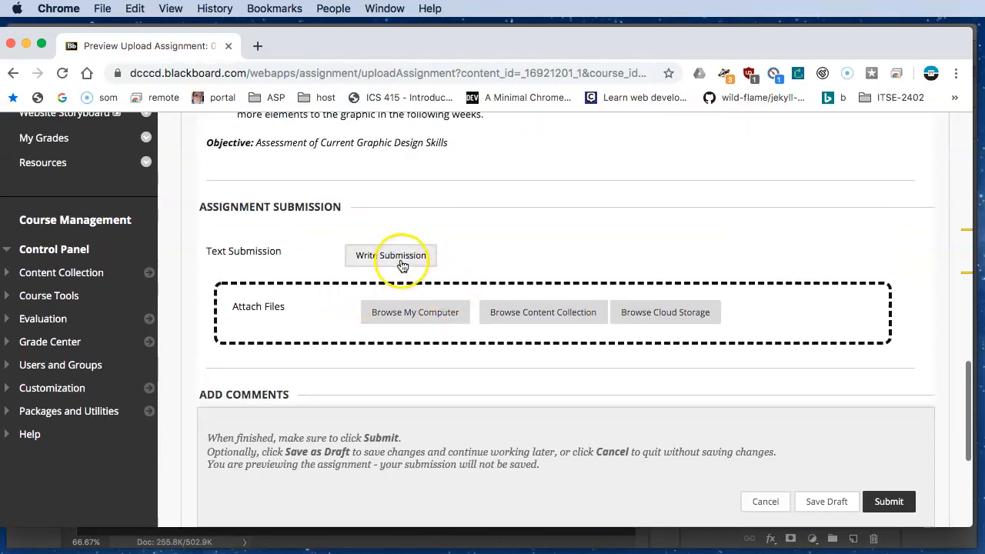
click(431, 318)
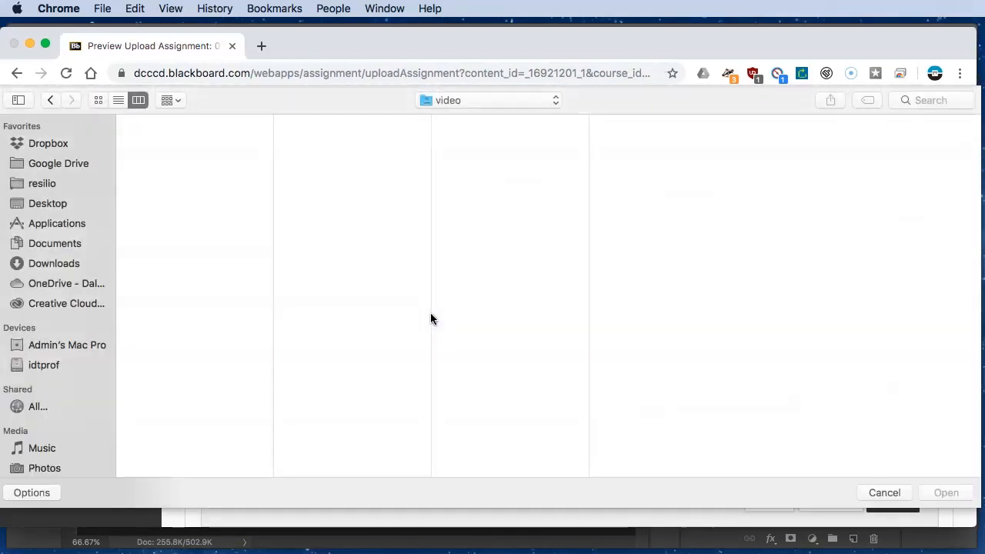
click(189, 219)
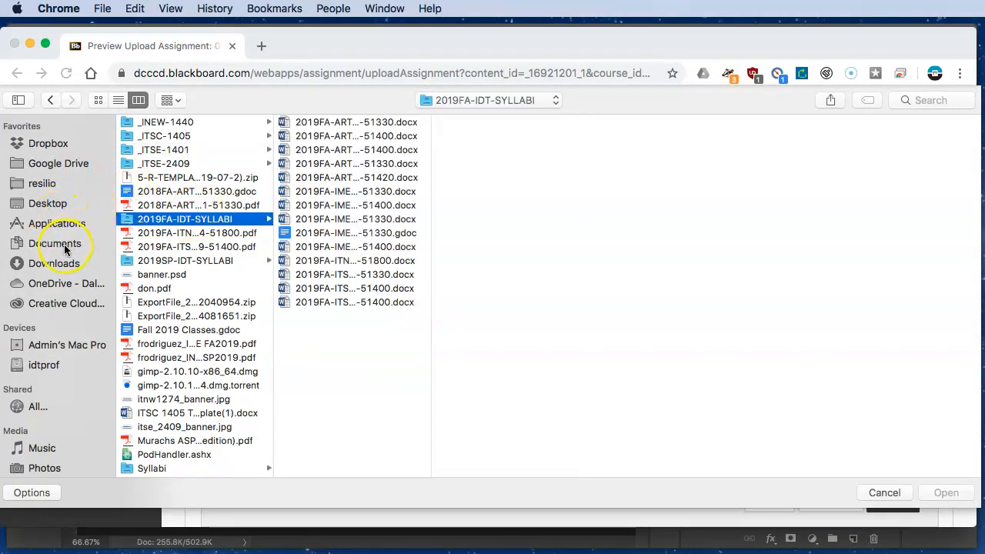
click(61, 204)
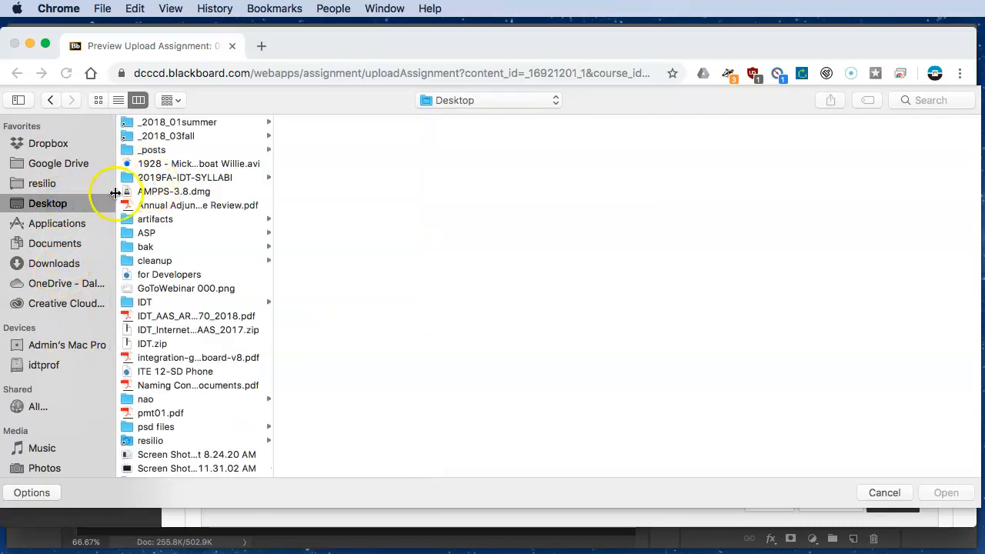
click(158, 427)
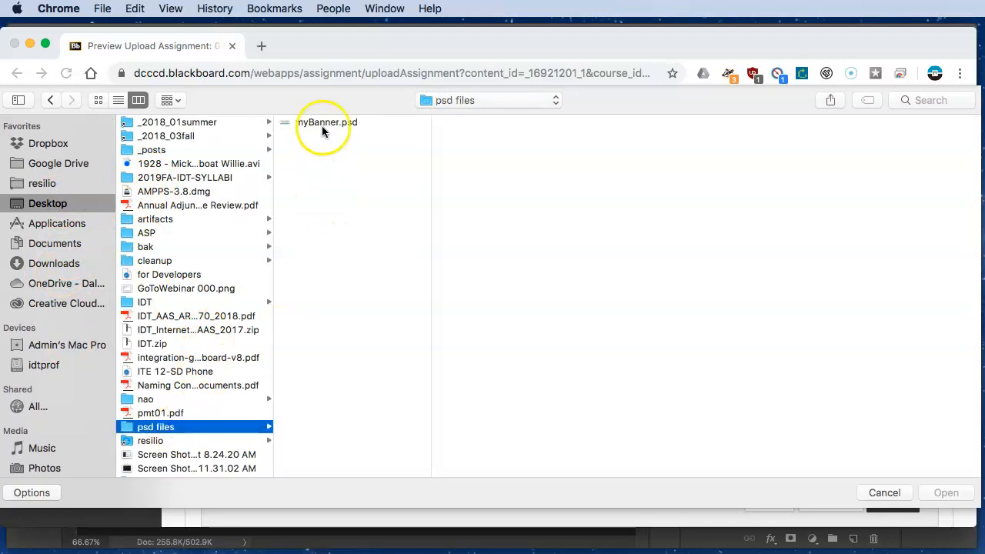
click(322, 125)
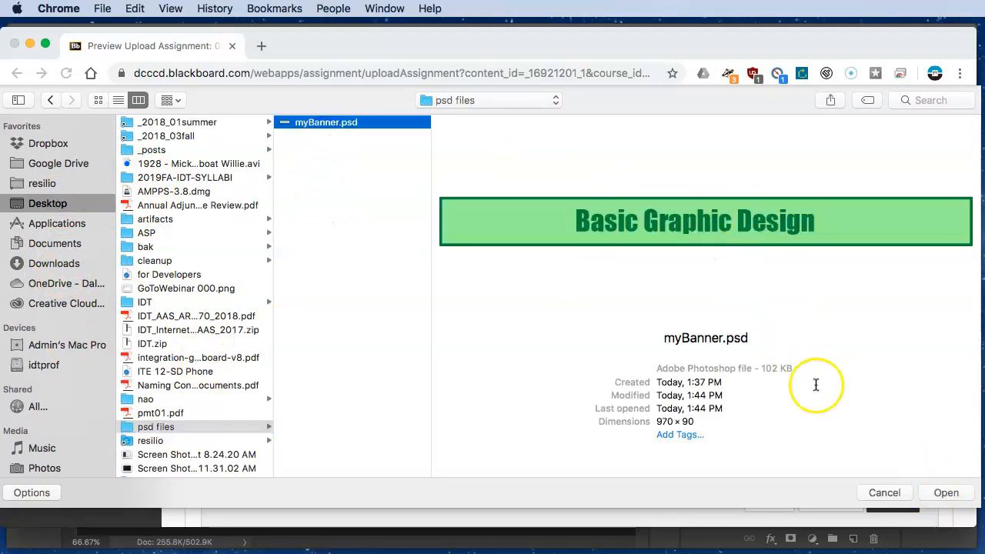
click(946, 492)
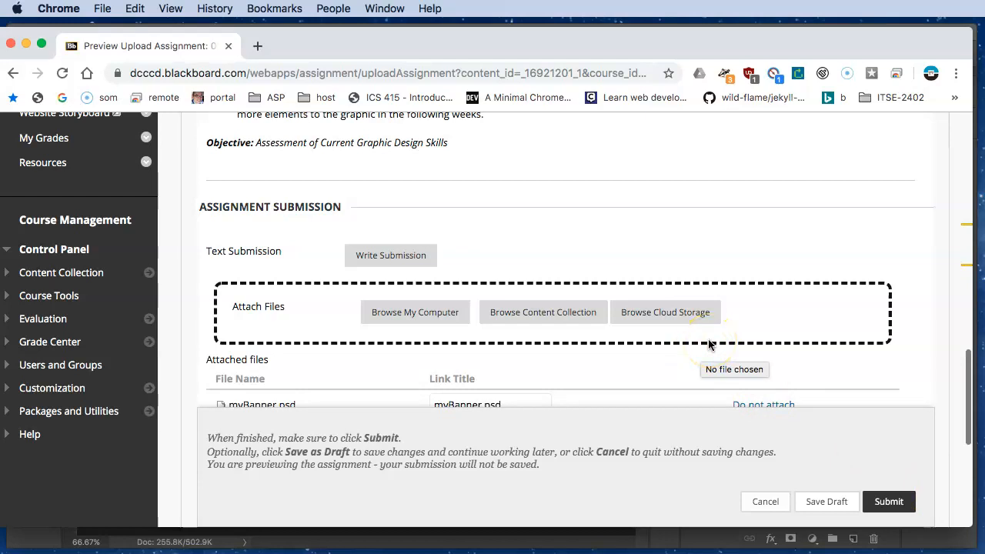
Step: Enter the comment "There it is" for the submission and submit the assignment
scroll(675, 323, up, 2)
scroll(391, 292, down, 6)
scroll(390, 299, up, 6)
scroll(390, 299, up, 1)
scroll(391, 299, down, 5)
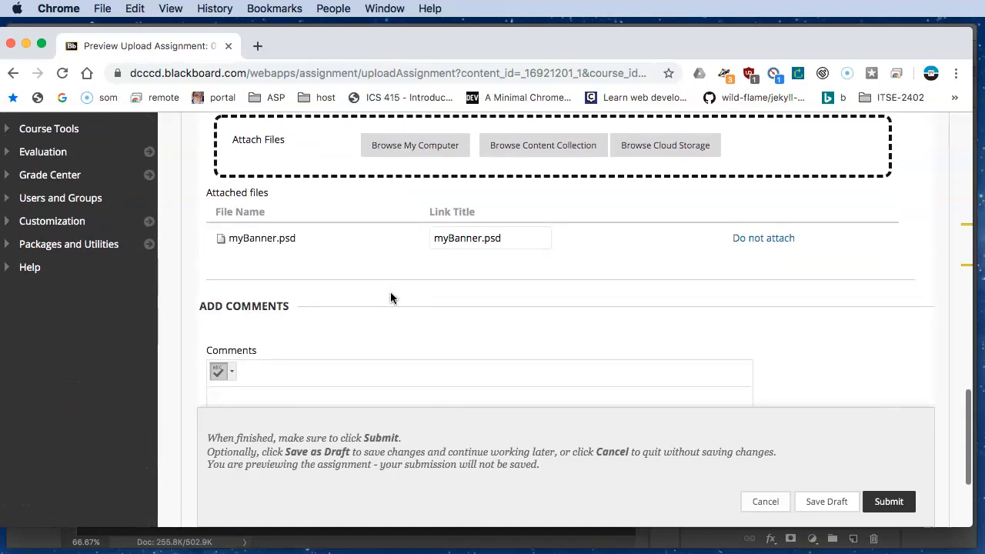
scroll(390, 299, down, 3)
click(306, 297)
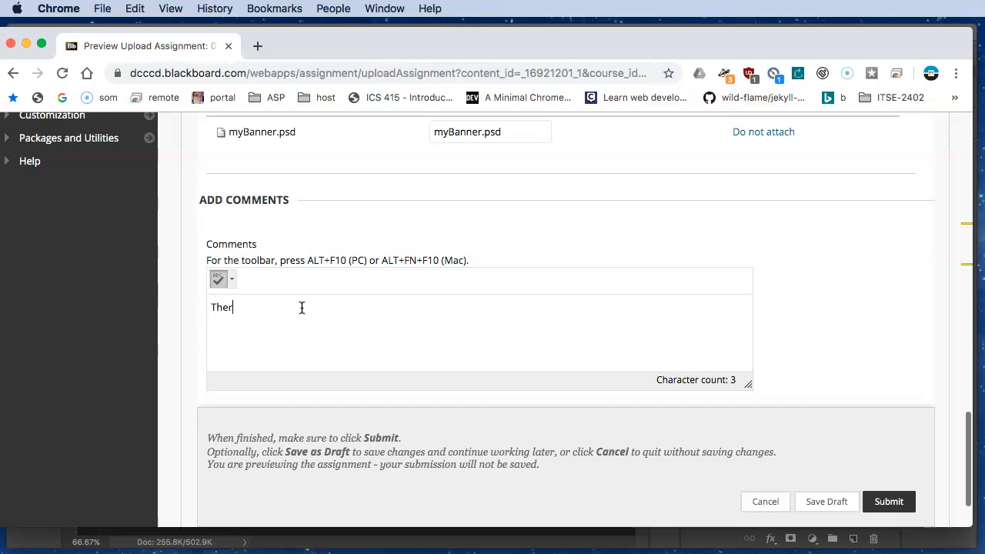
click(321, 331)
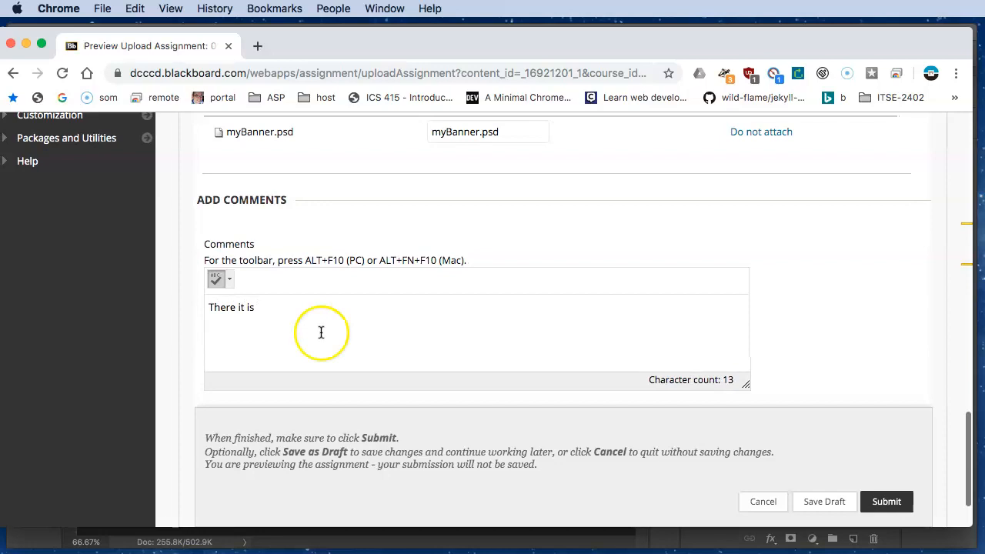
click(892, 502)
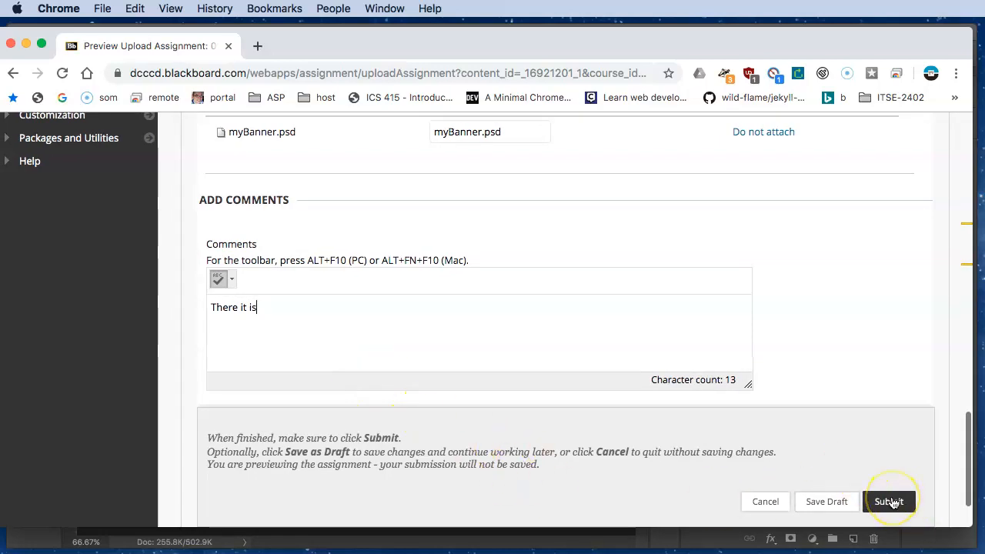